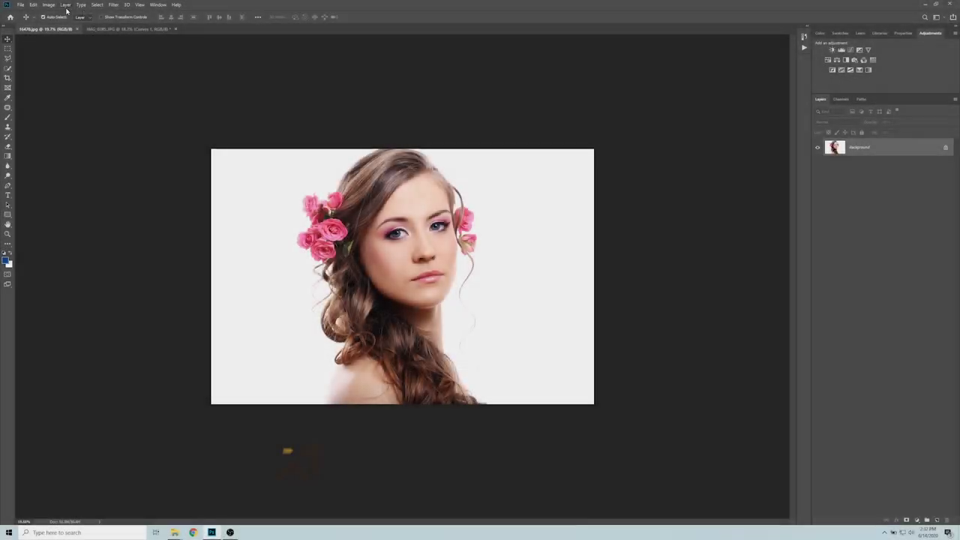
# Step: Verify in Image > Mode that the portrait is RGB Color at 8 Bits/Channel
pyautogui.click(49, 6)
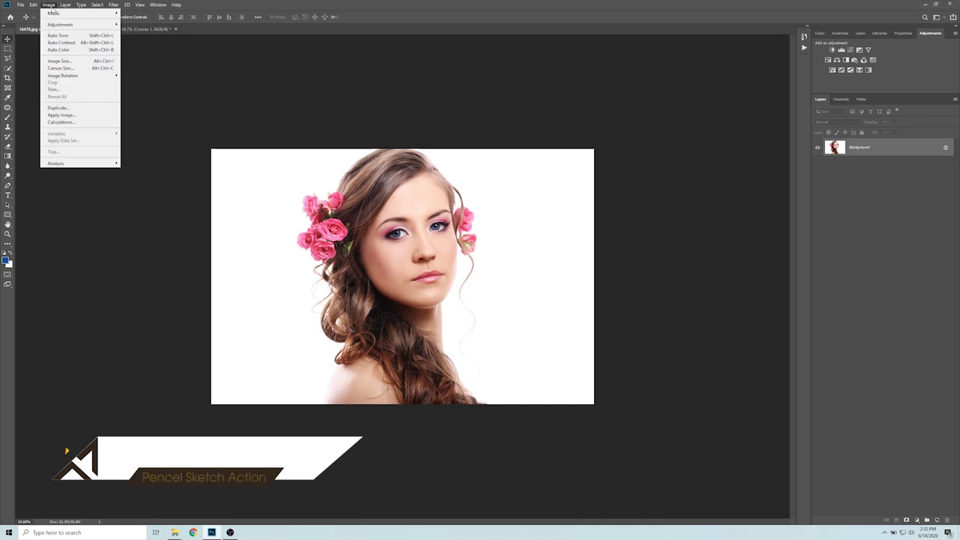
pyautogui.moveTo(54, 13)
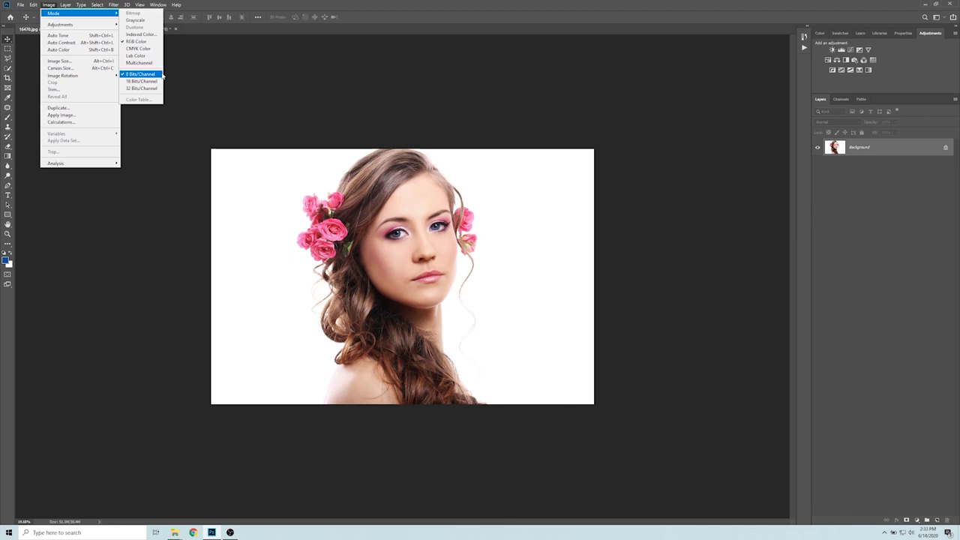
pyautogui.click(140, 74)
pyautogui.click(50, 5)
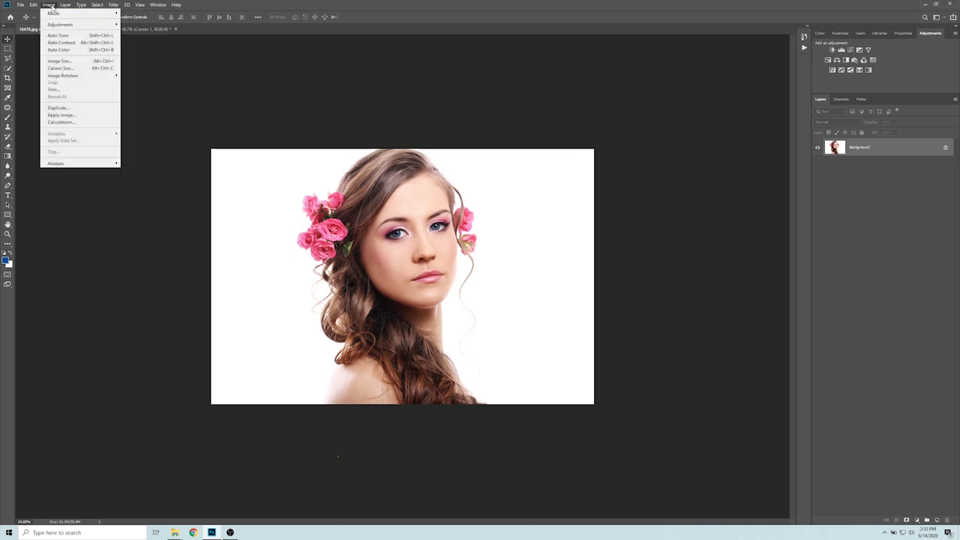
pyautogui.click(60, 61)
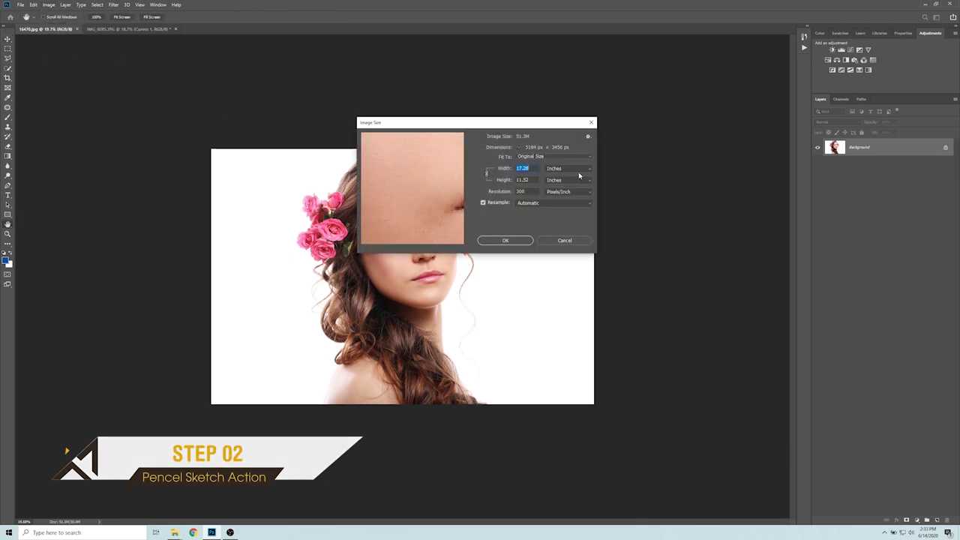
# Step: Switch Image Size units to Pixels and set width 3000, giving 3000 × 2000 px
pyautogui.moveTo(527, 123)
pyautogui.mouseDown()
pyautogui.moveTo(638, 97)
pyautogui.moveTo(762, 120)
pyautogui.mouseUp()
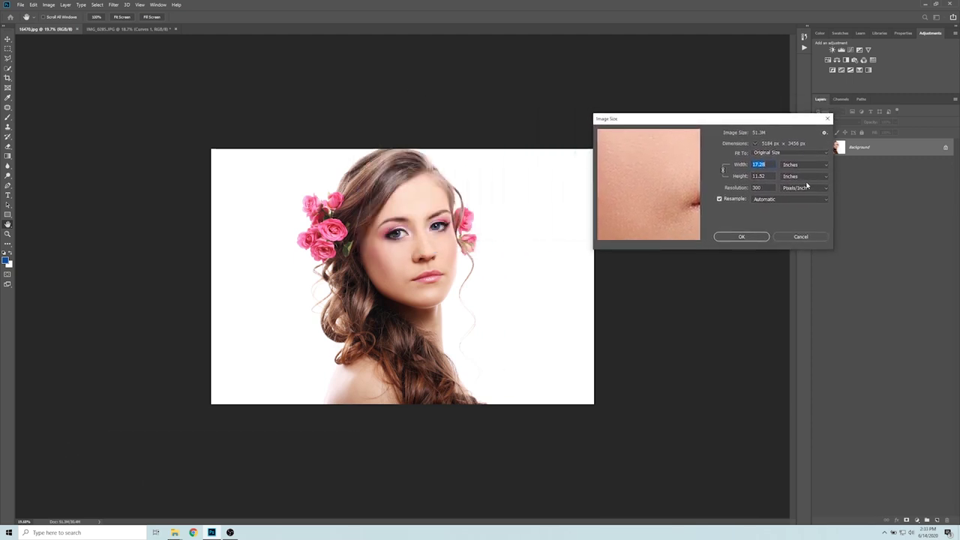
pyautogui.click(820, 165)
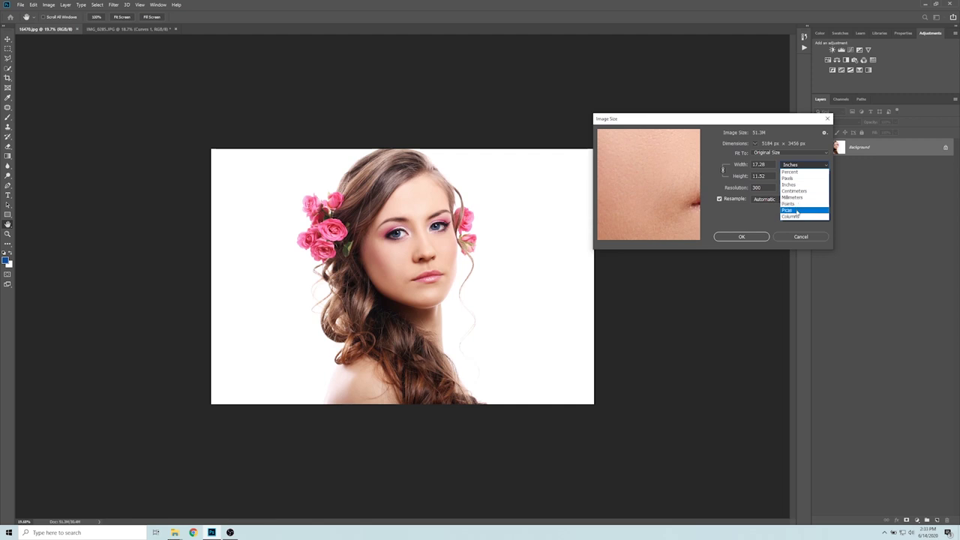
pyautogui.click(788, 178)
pyautogui.moveTo(764, 122)
pyautogui.mouseDown()
pyautogui.moveTo(286, 67)
pyautogui.moveTo(282, 54)
pyautogui.mouseUp()
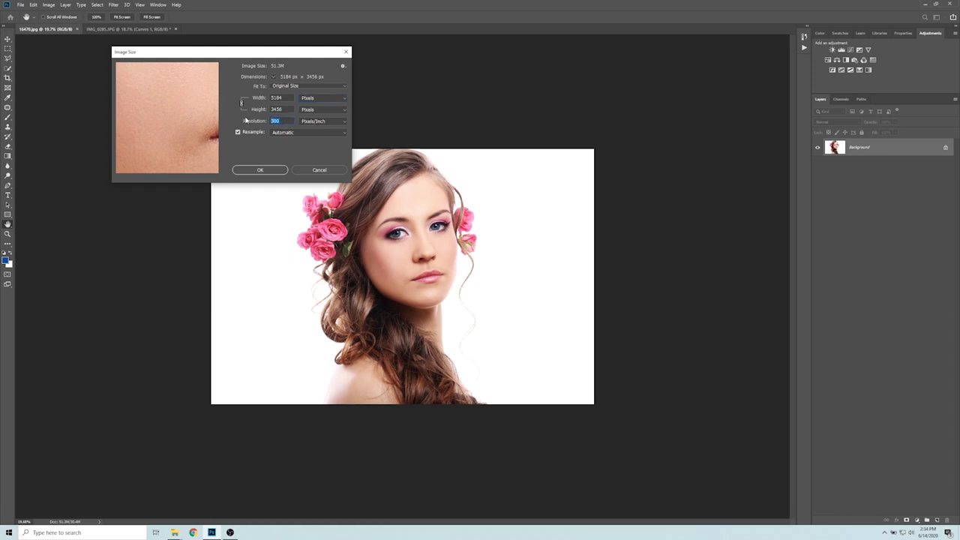
pyautogui.click(240, 102)
pyautogui.write('3200')
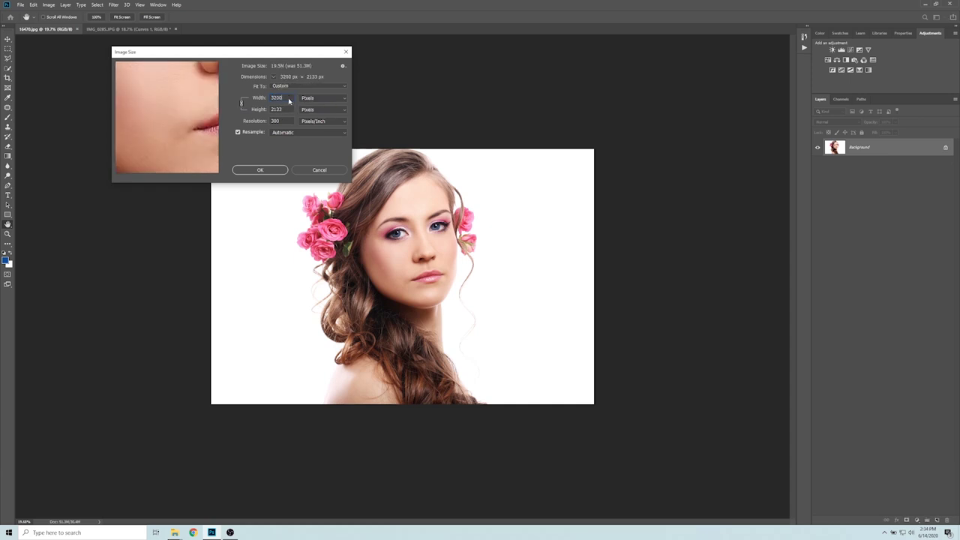
pyautogui.write('3000')
pyautogui.press('Tab')
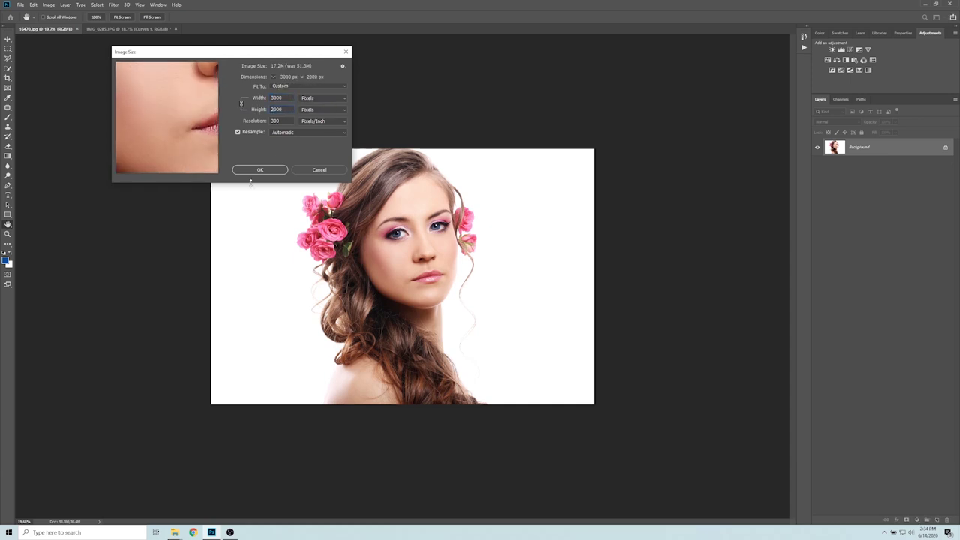
pyautogui.click(264, 171)
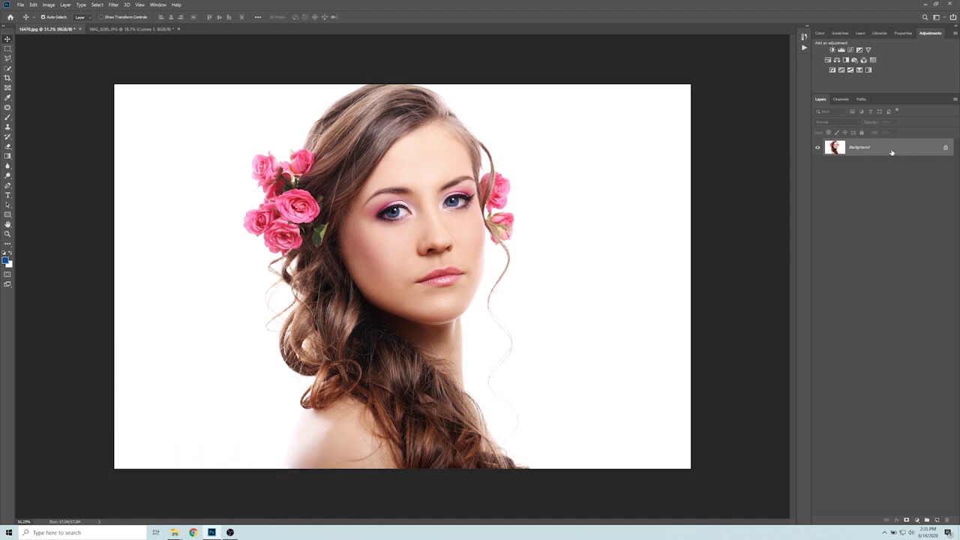
# Step: Unlock the Background as Layer 0, then convert it back with Background from Layer
pyautogui.doubleClick(891, 149)
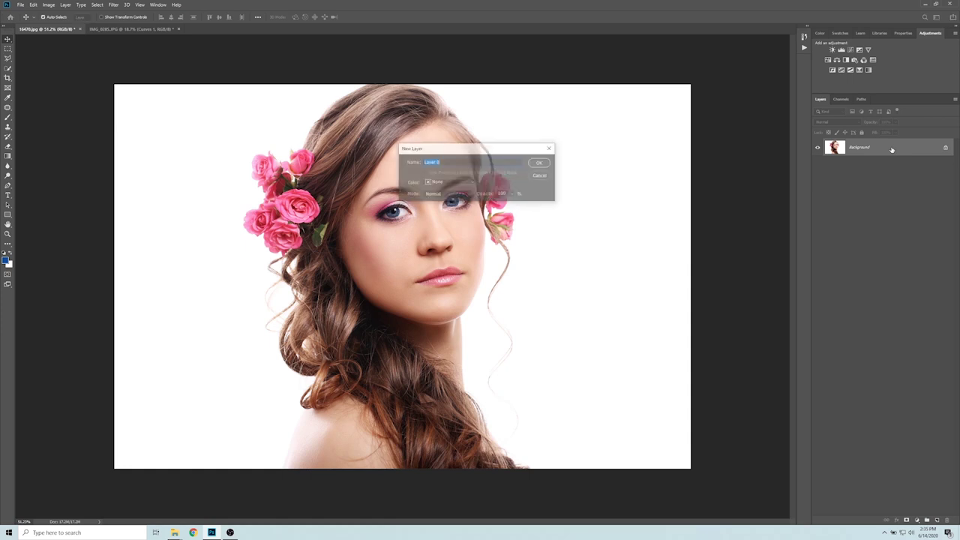
pyautogui.click(545, 166)
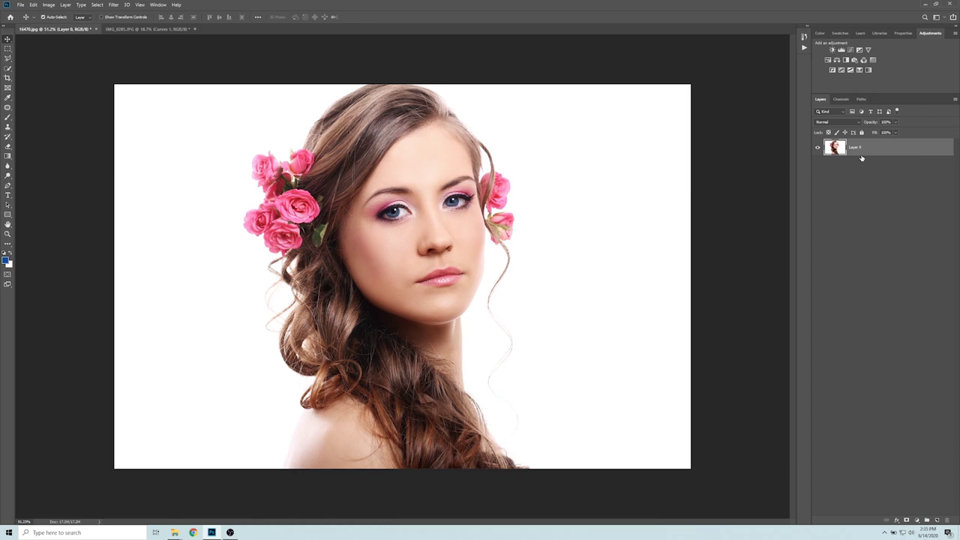
pyautogui.click(66, 4)
pyautogui.moveTo(98, 13)
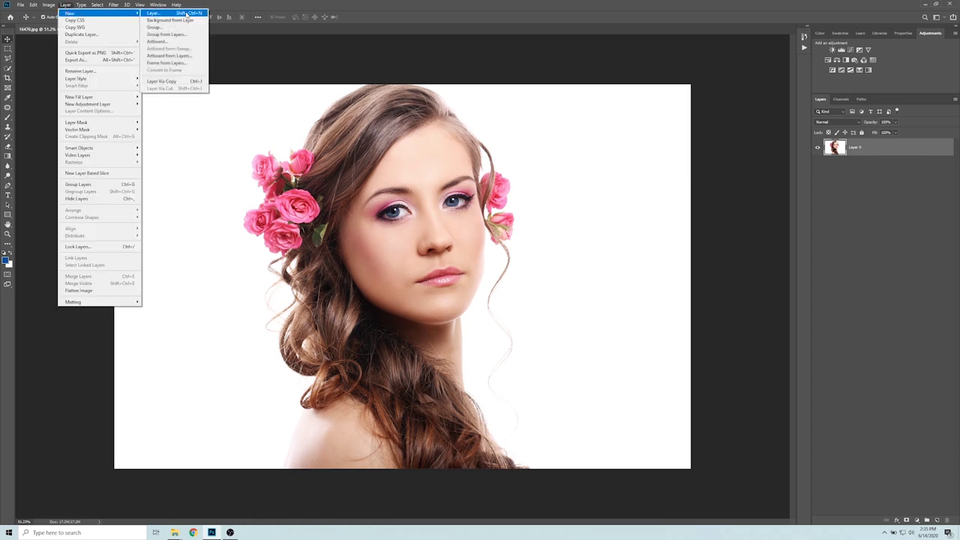
pyautogui.click(184, 23)
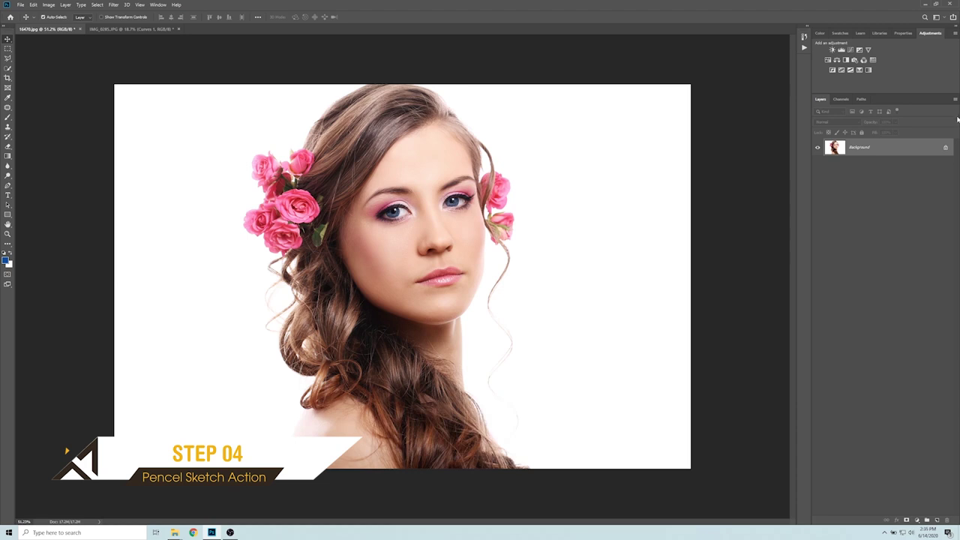
# Step: Confirm Layers Panel Options with medium thumbnails showing the Entire Document
pyautogui.click(955, 101)
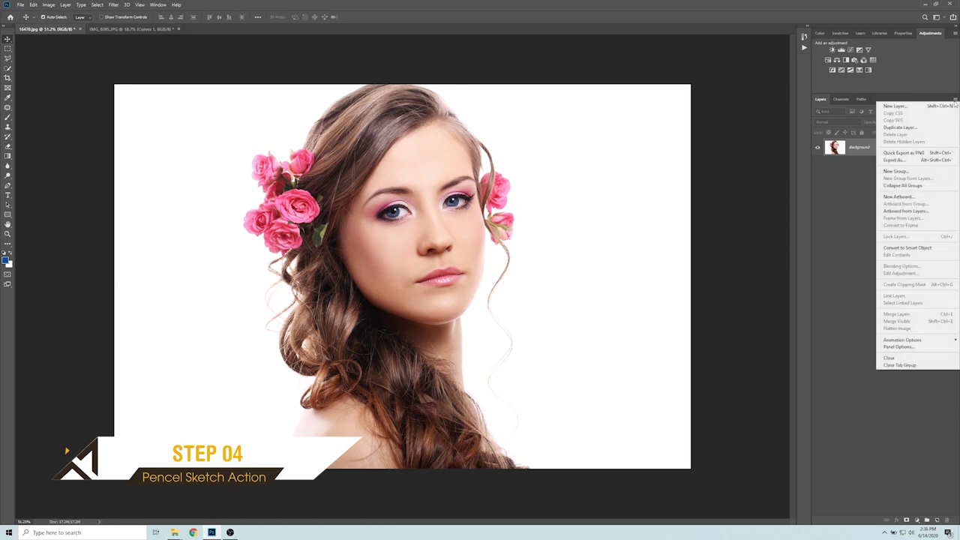
pyautogui.click(903, 348)
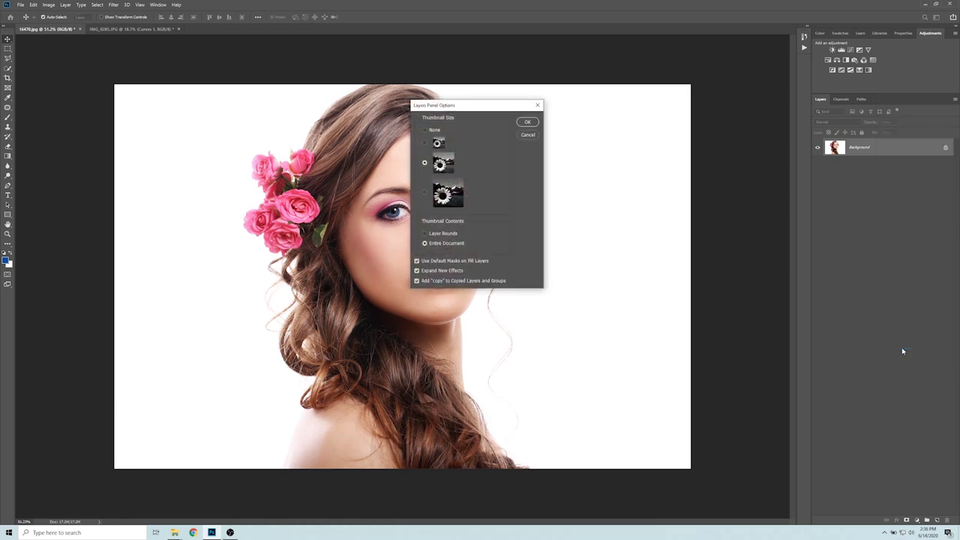
pyautogui.moveTo(490, 108); pyautogui.dragTo(627, 62)
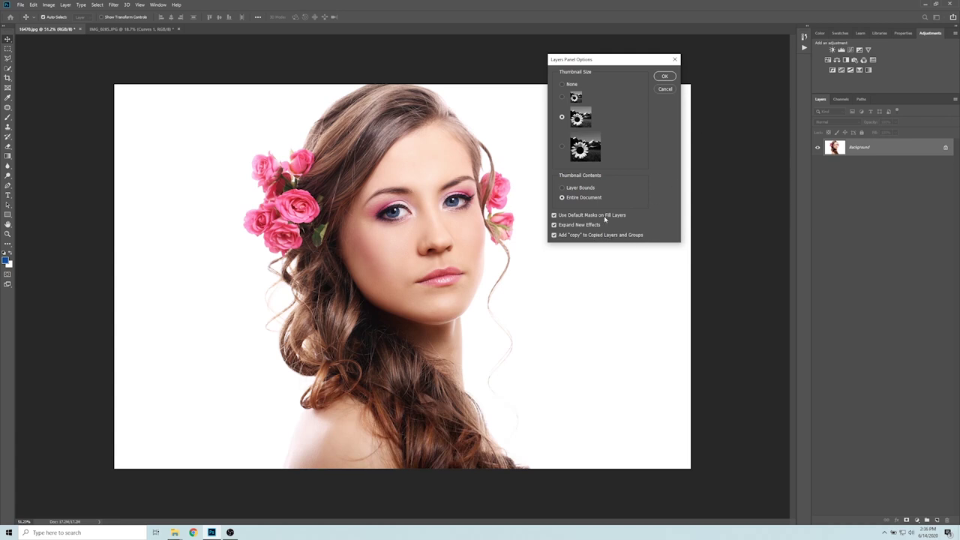
pyautogui.click(664, 78)
pyautogui.click(158, 4)
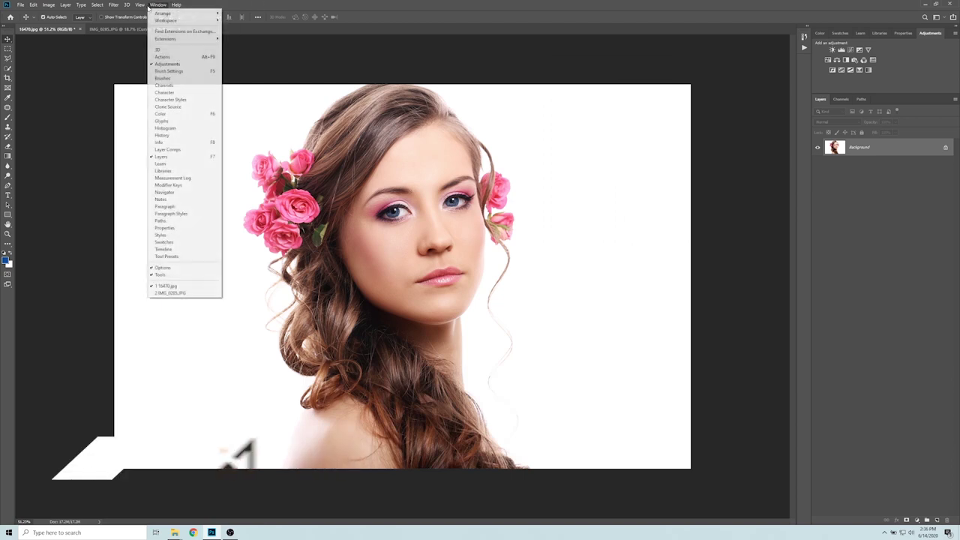
pyautogui.click(163, 5)
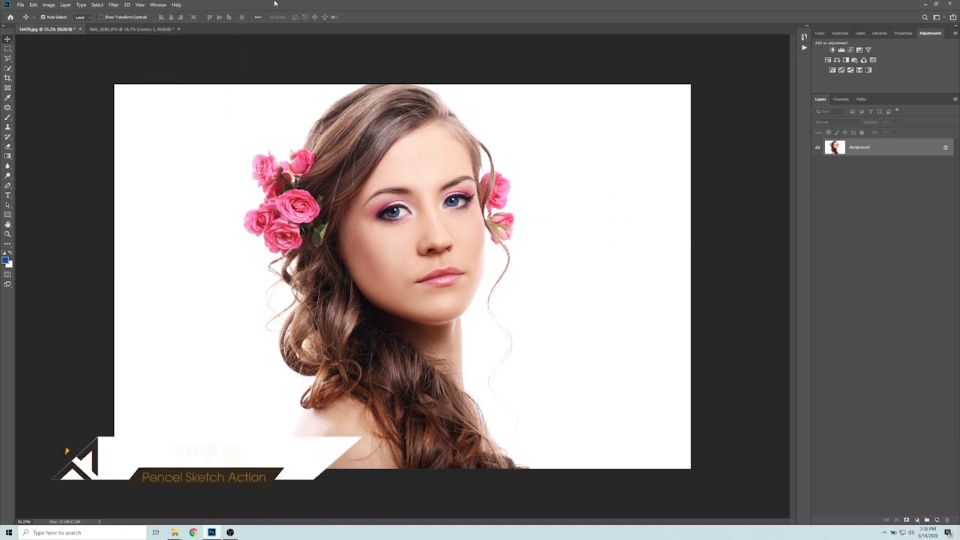
# Step: Show the Actions panel with its Default Actions set and drag it wider
pyautogui.click(163, 5)
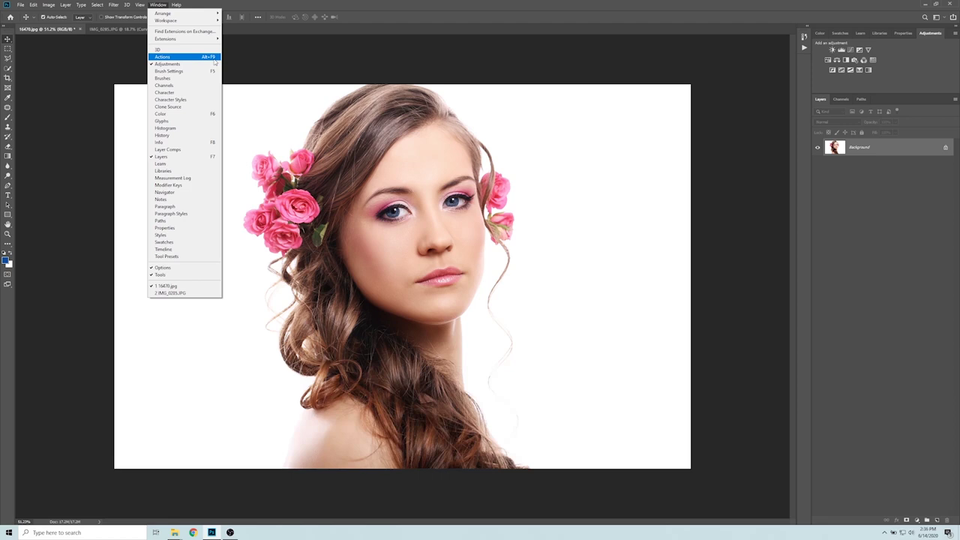
pyautogui.click(201, 59)
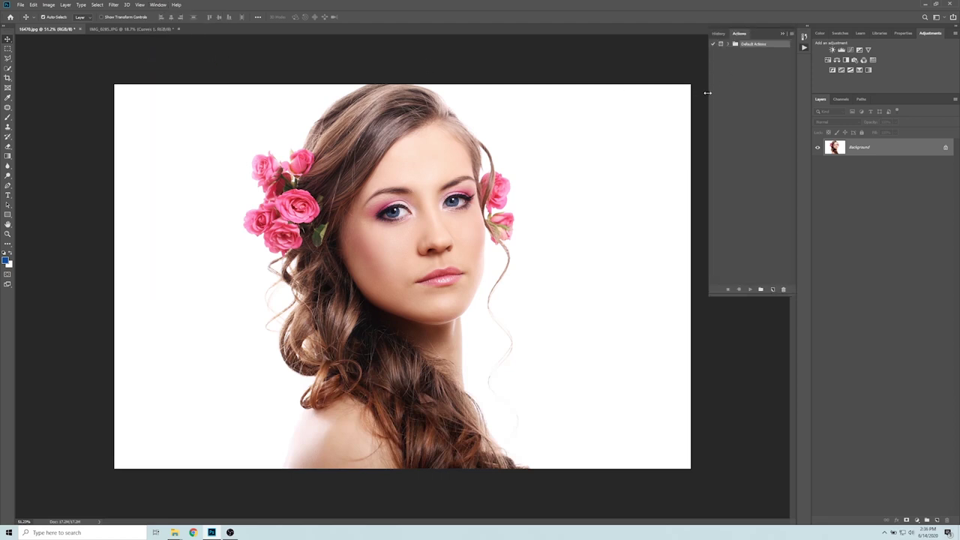
pyautogui.moveTo(707, 92); pyautogui.dragTo(654, 84)
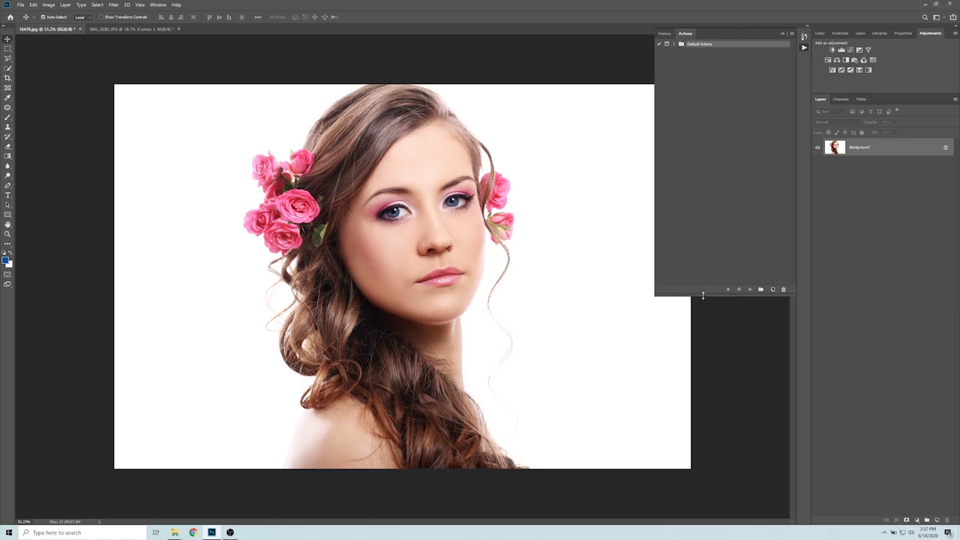
pyautogui.click(792, 34)
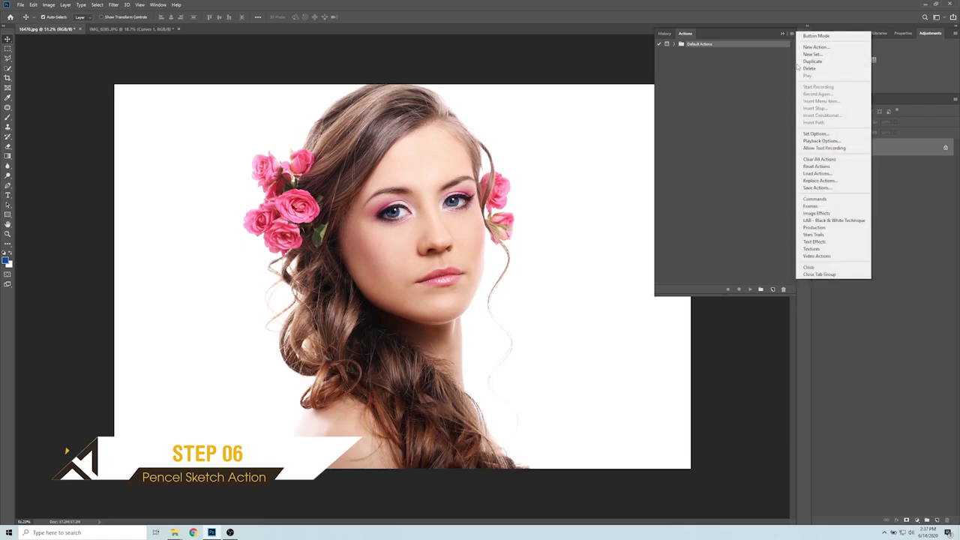
pyautogui.click(819, 173)
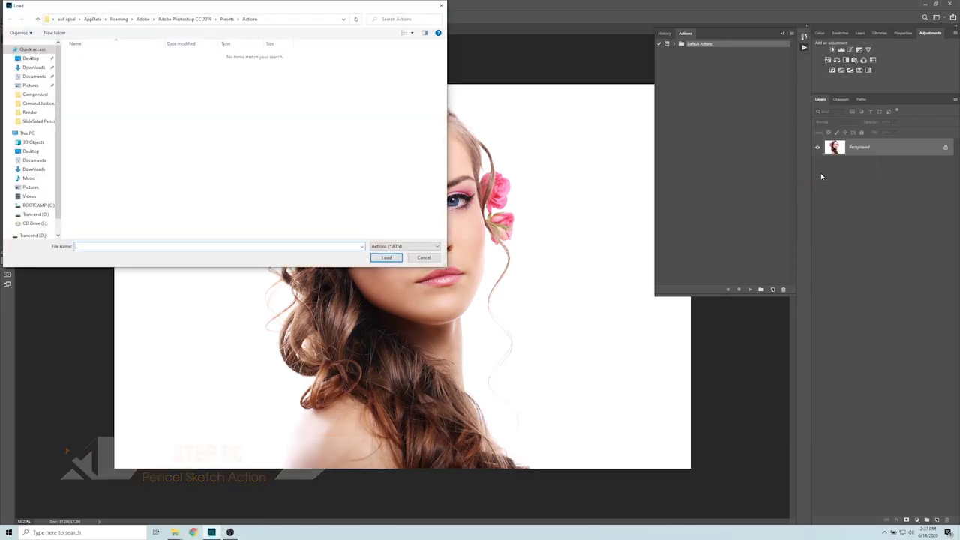
pyautogui.click(36, 61)
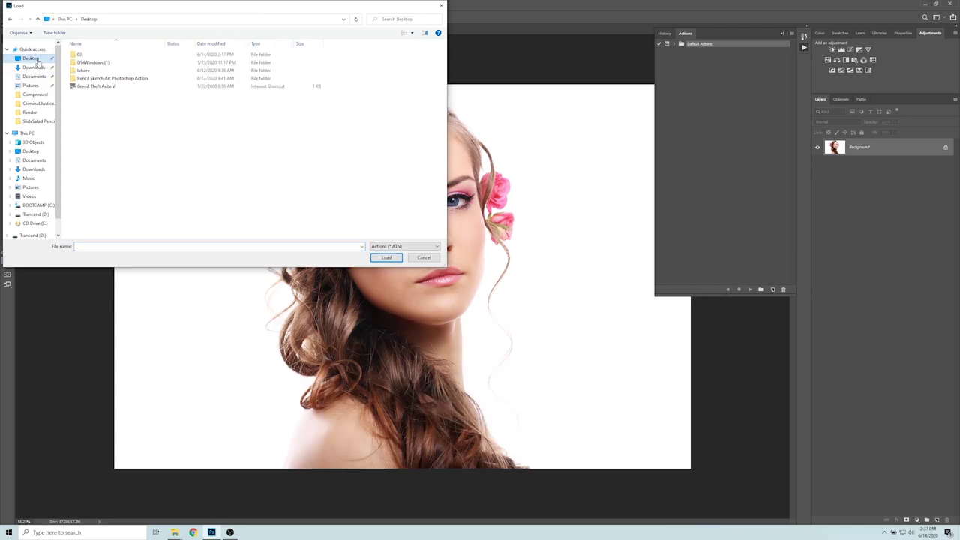
pyautogui.doubleClick(133, 79)
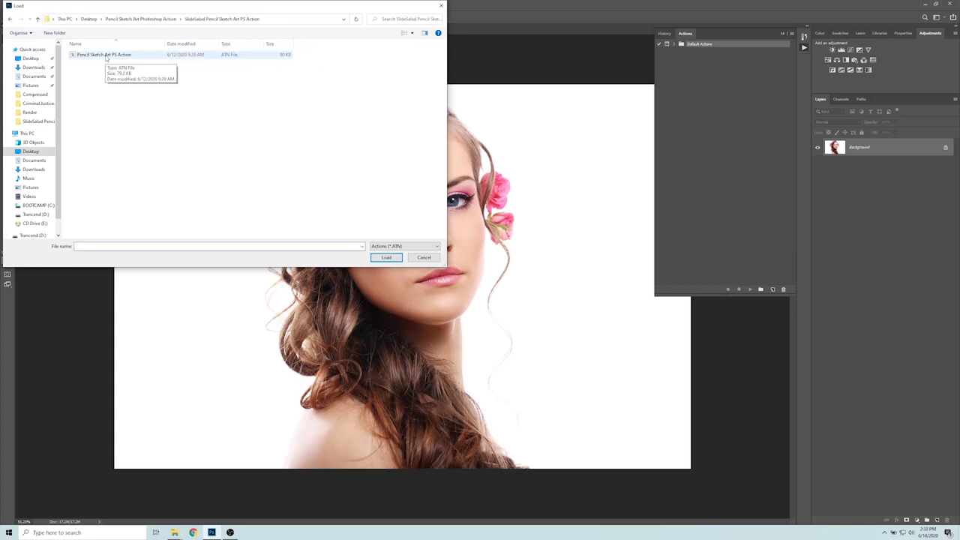
pyautogui.click(107, 56)
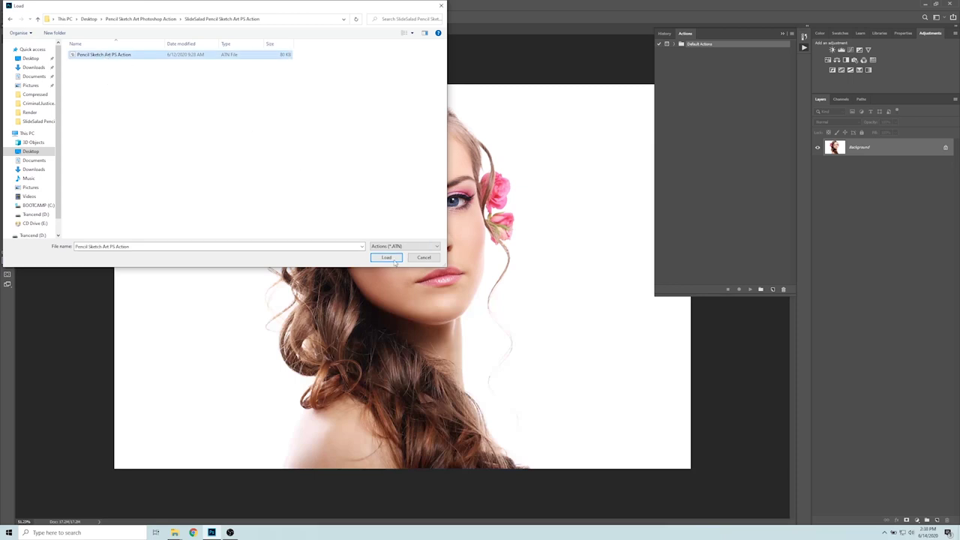
pyautogui.click(386, 257)
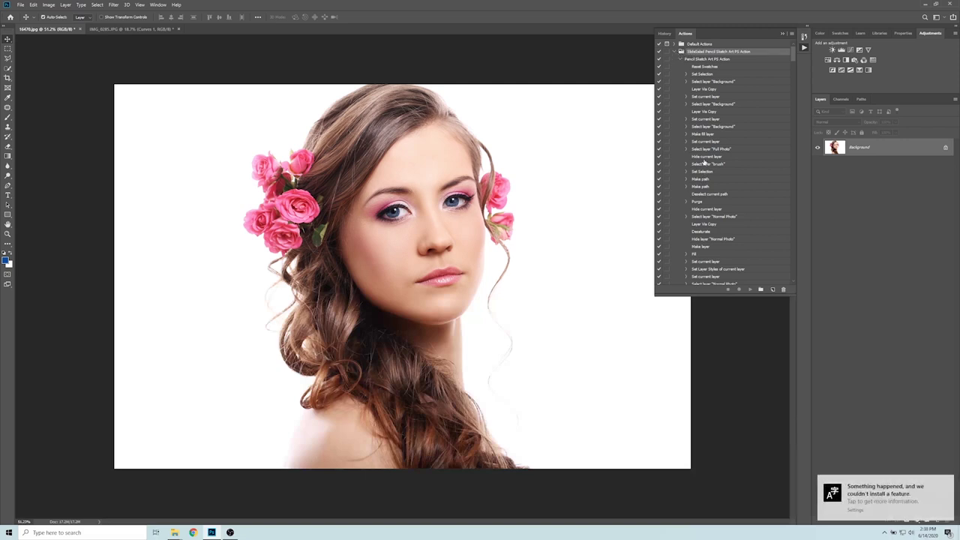
pyautogui.click(676, 51)
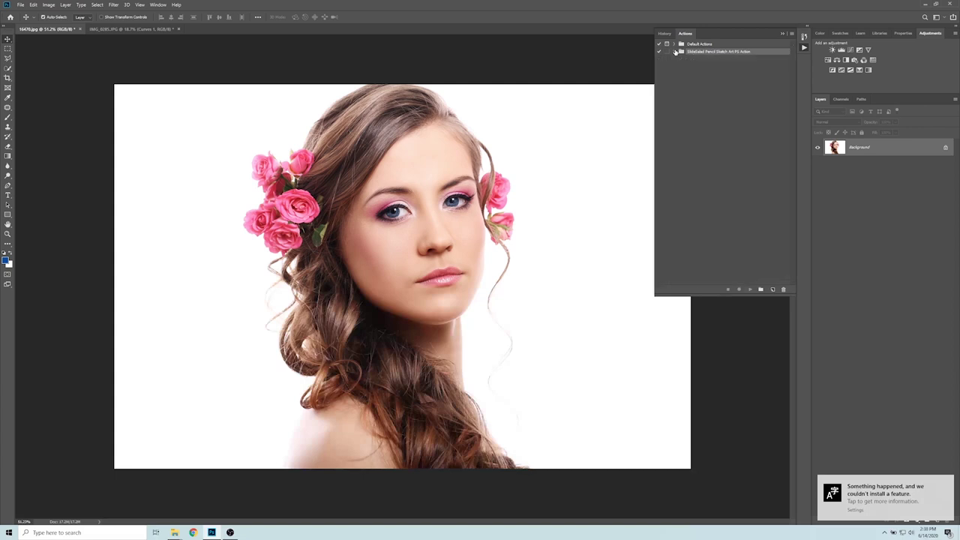
pyautogui.click(676, 51)
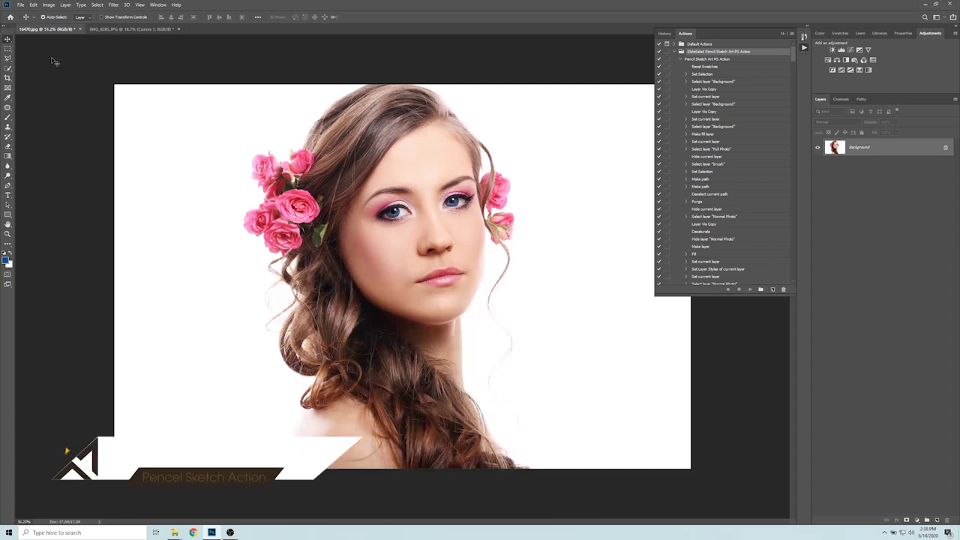
pyautogui.click(33, 6)
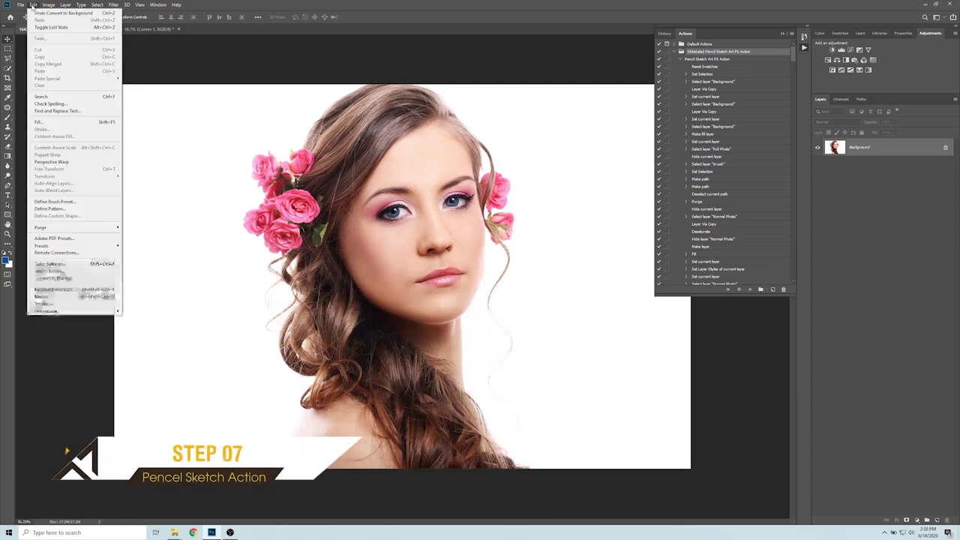
pyautogui.moveTo(73, 246)
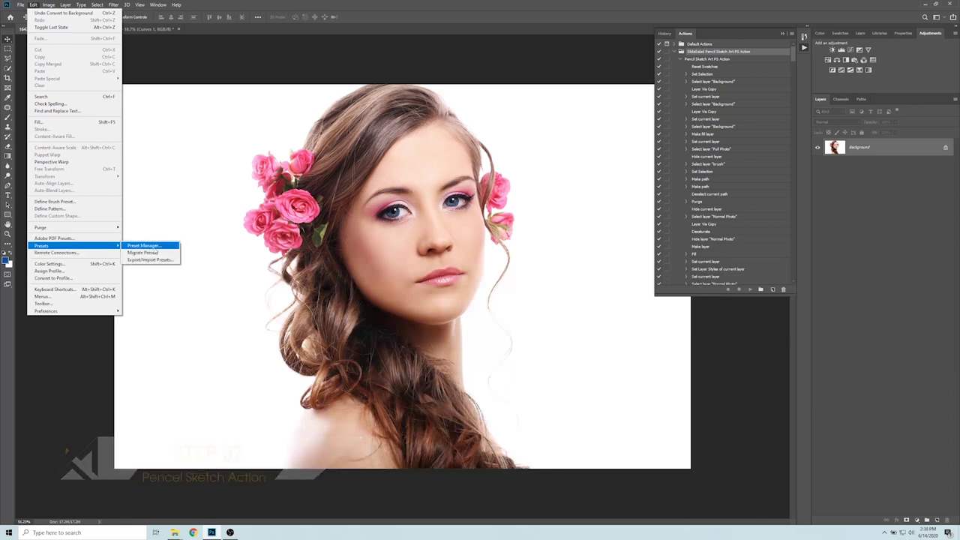
# Step: Load Pencil Sketch Art Brushes from the Desktop's SlideSalad action folder into the Brushes presets
pyautogui.click(154, 248)
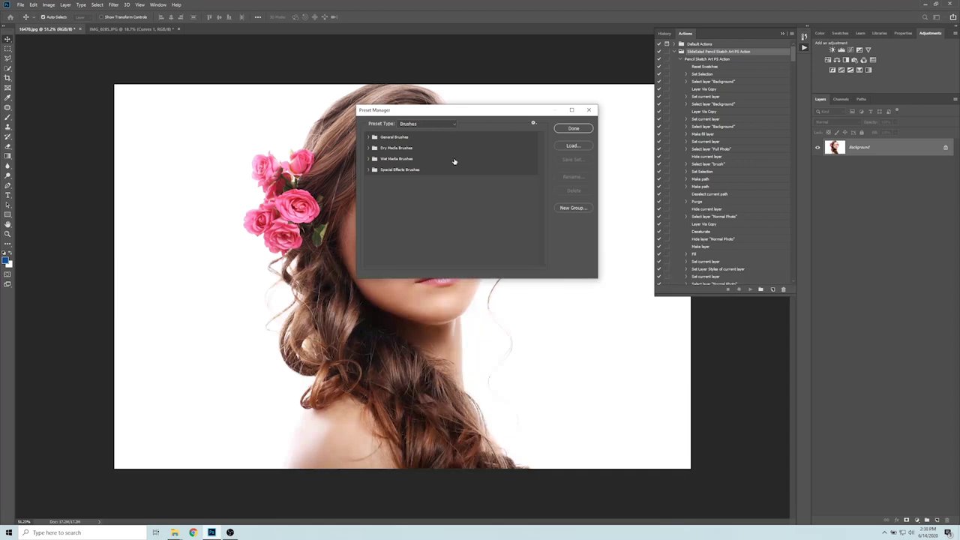
pyautogui.click(443, 123)
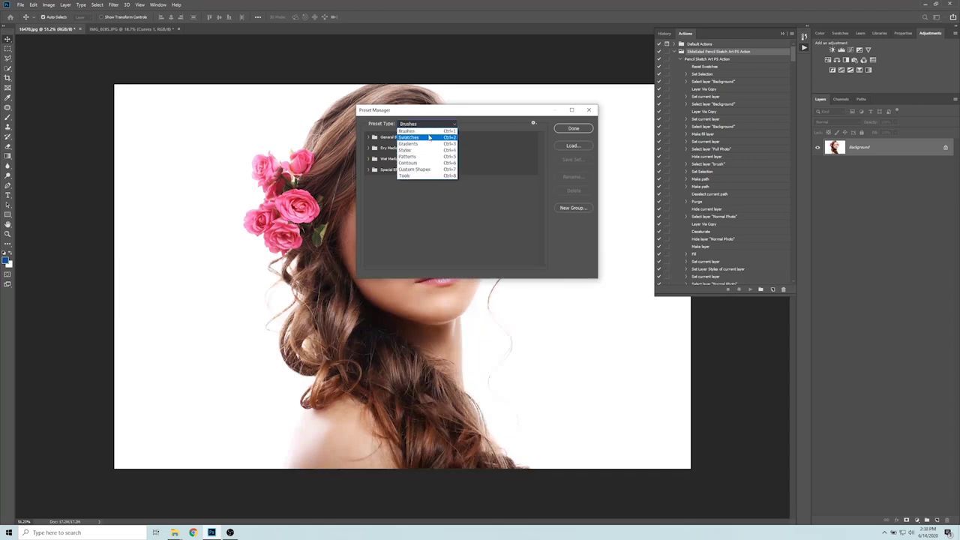
pyautogui.click(429, 138)
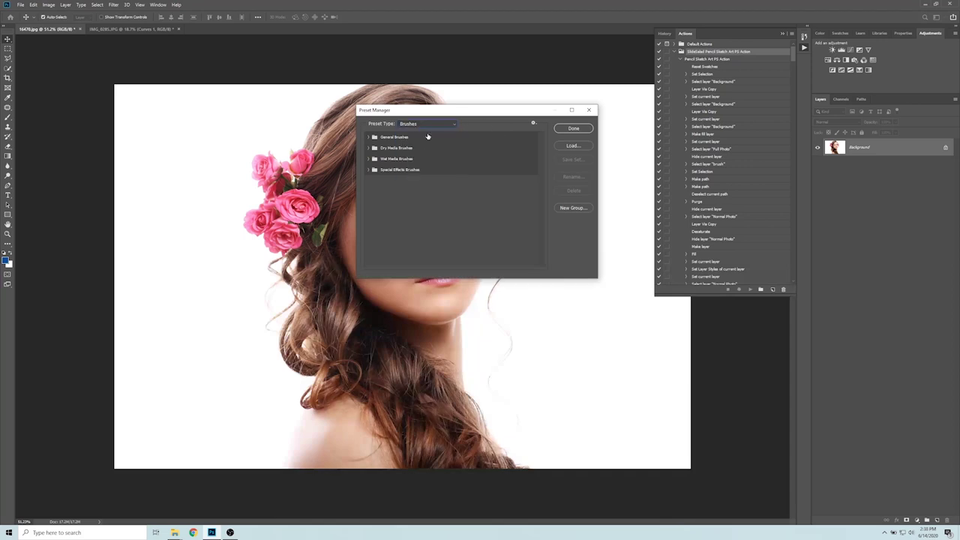
pyautogui.click(568, 146)
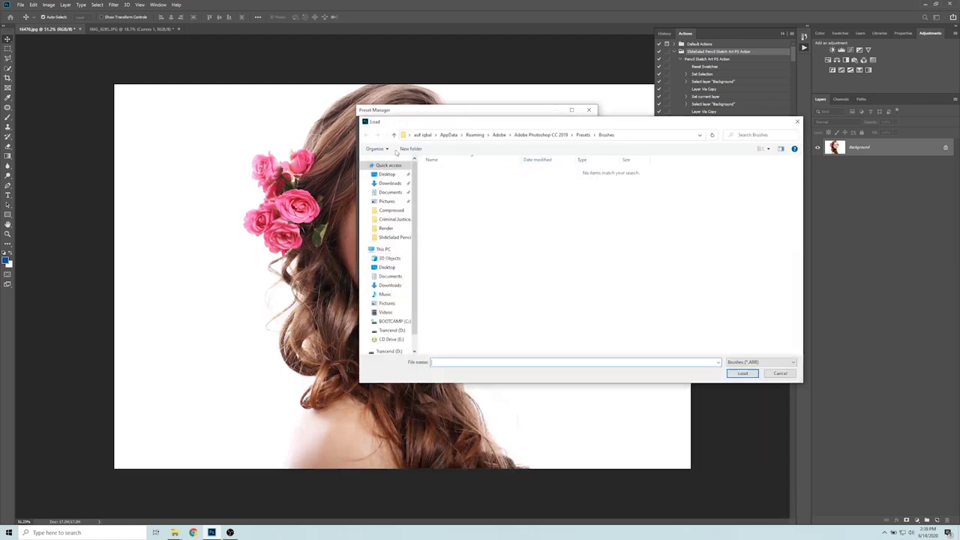
pyautogui.click(382, 176)
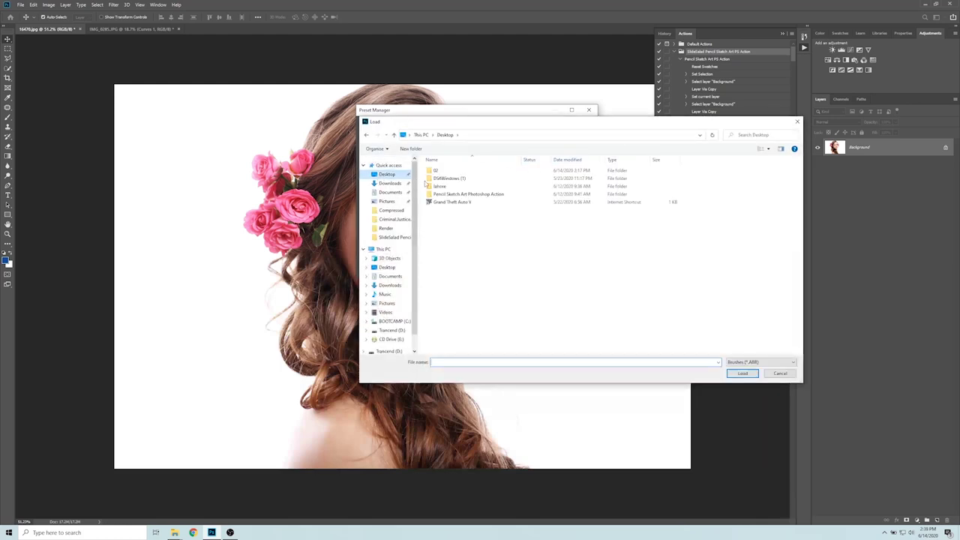
pyautogui.doubleClick(461, 194)
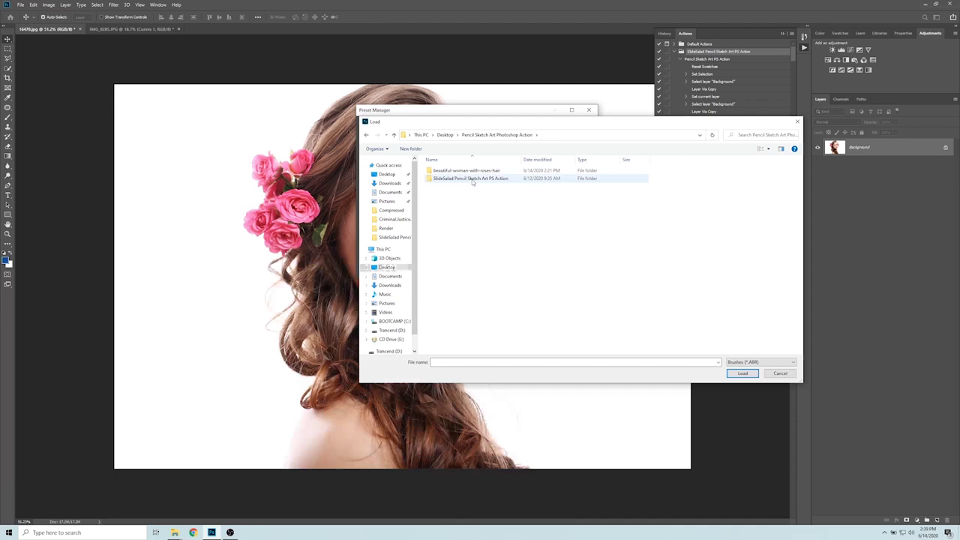
pyautogui.doubleClick(472, 180)
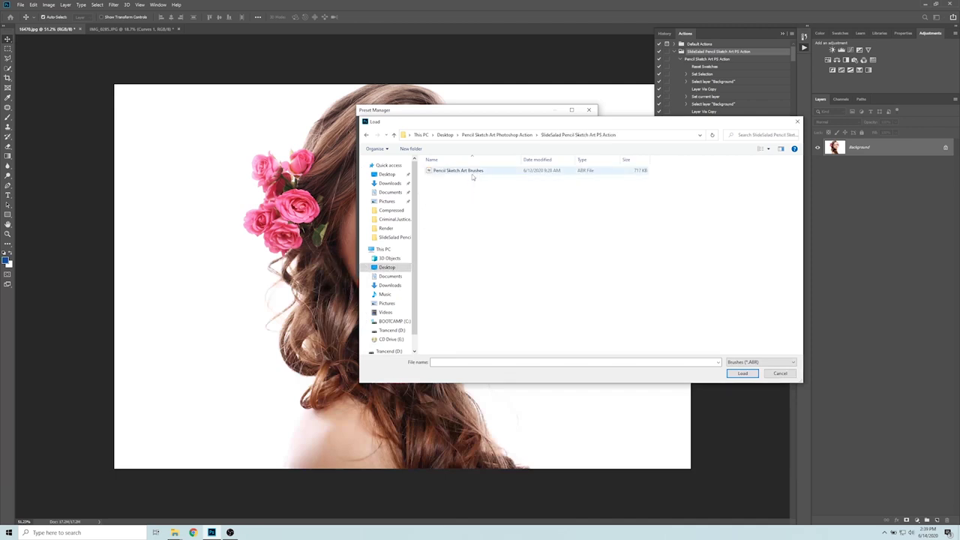
pyautogui.click(477, 172)
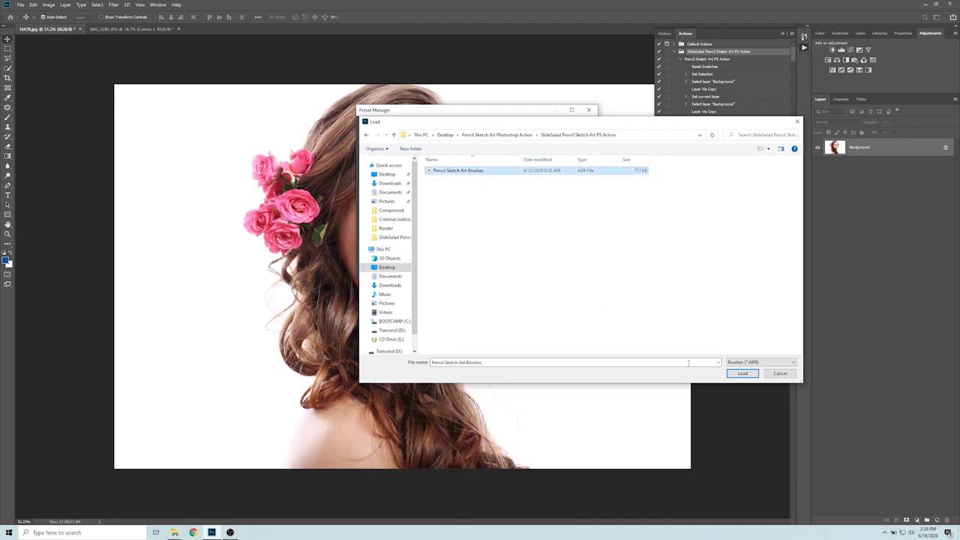
pyautogui.click(737, 371)
pyautogui.click(444, 123)
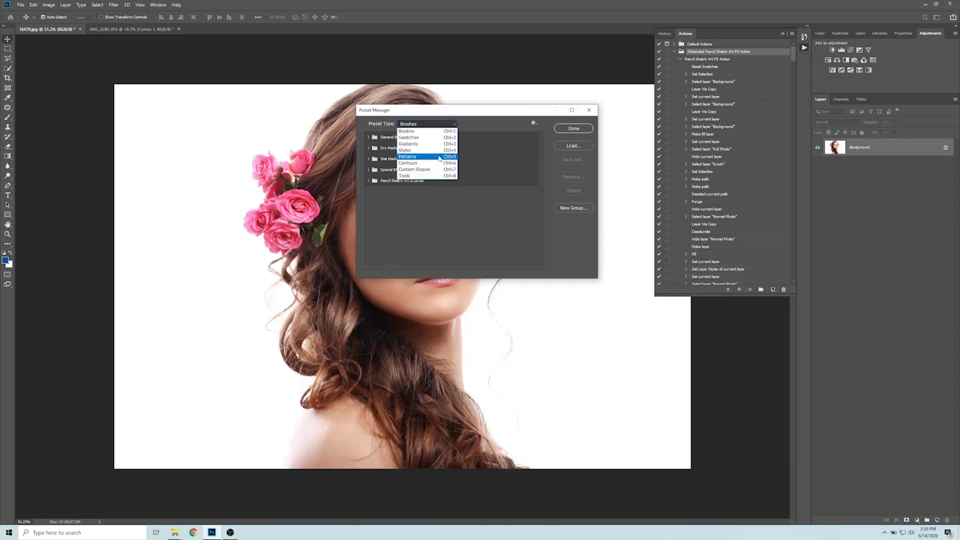
# Step: Switch Preset Type to Patterns, load Pencil Sketch Art Patterns from SlideSalad, then finish with Done
pyautogui.click(439, 124)
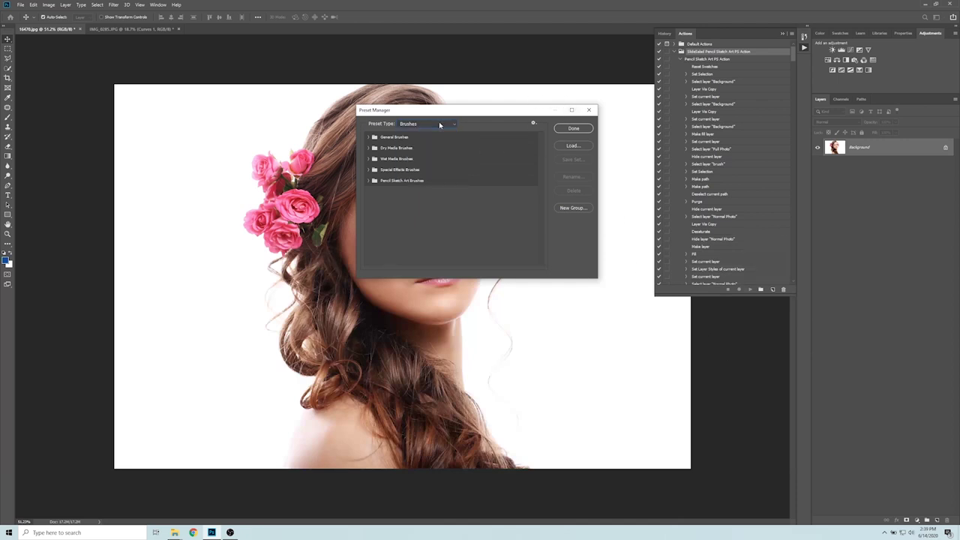
pyautogui.click(439, 124)
pyautogui.click(422, 157)
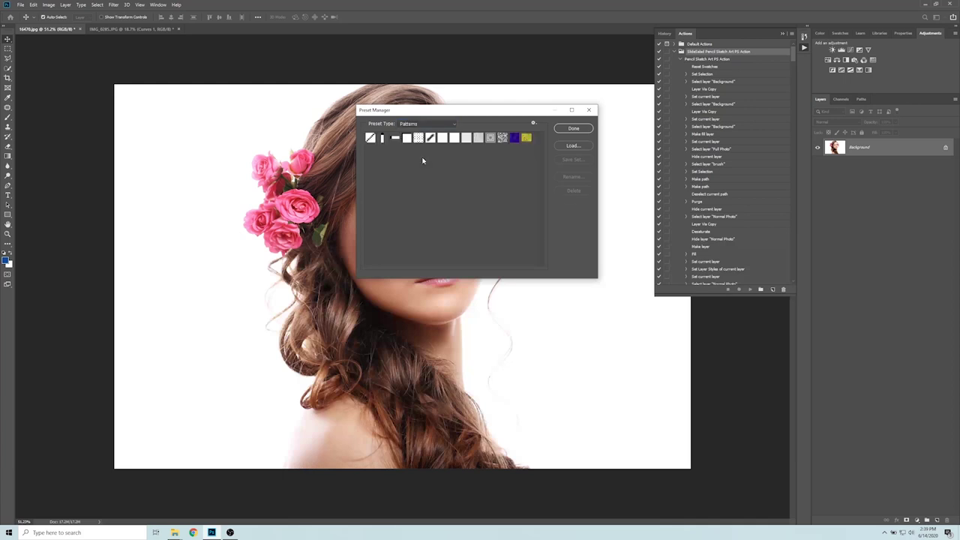
pyautogui.click(572, 147)
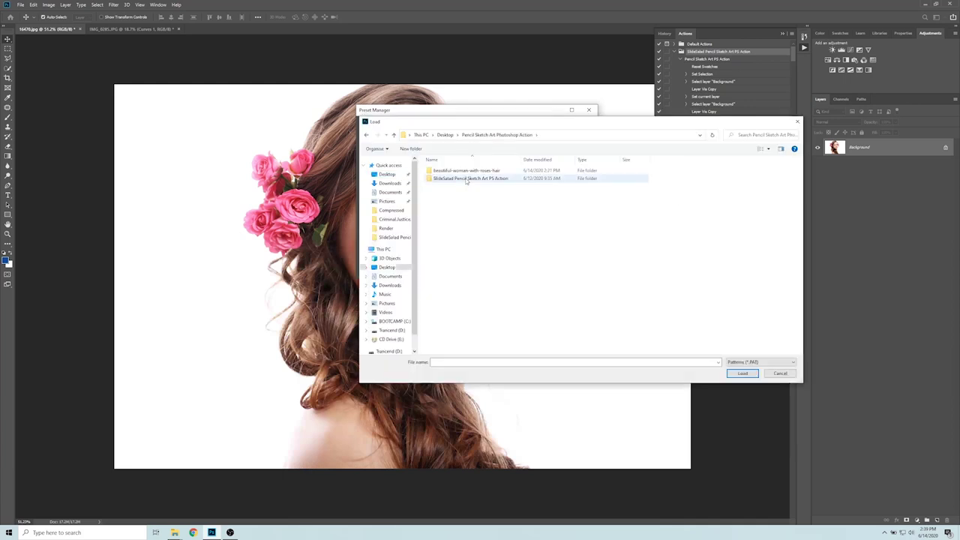
pyautogui.doubleClick(468, 178)
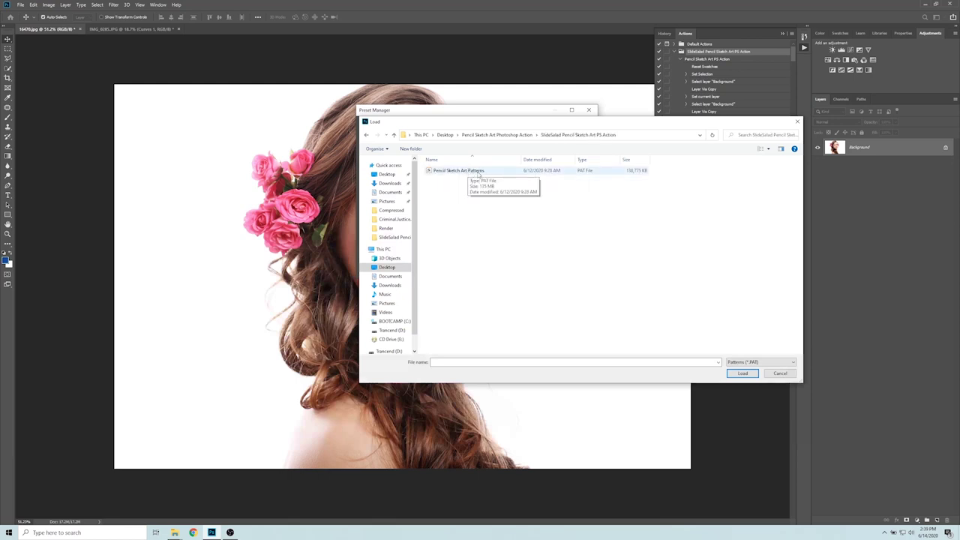
pyautogui.click(479, 172)
pyautogui.click(741, 374)
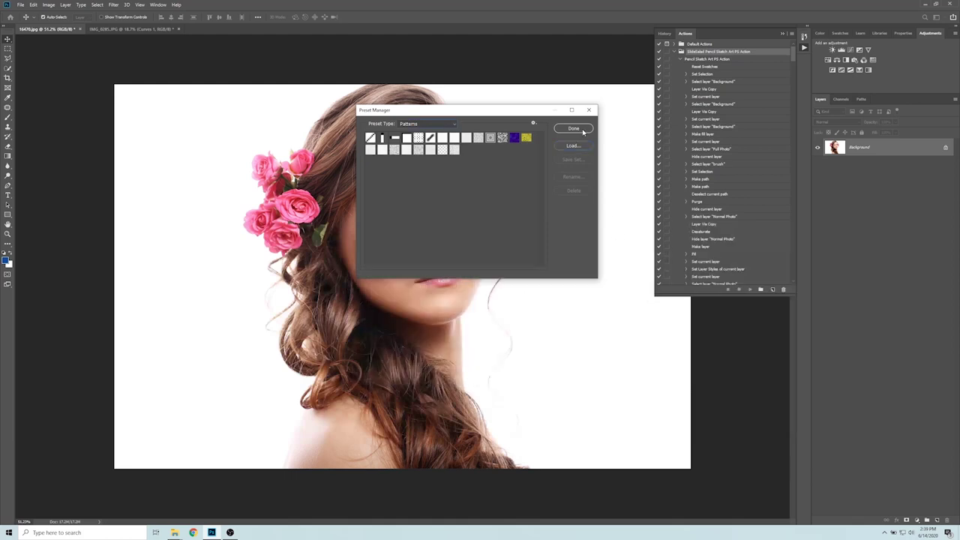
pyautogui.click(573, 129)
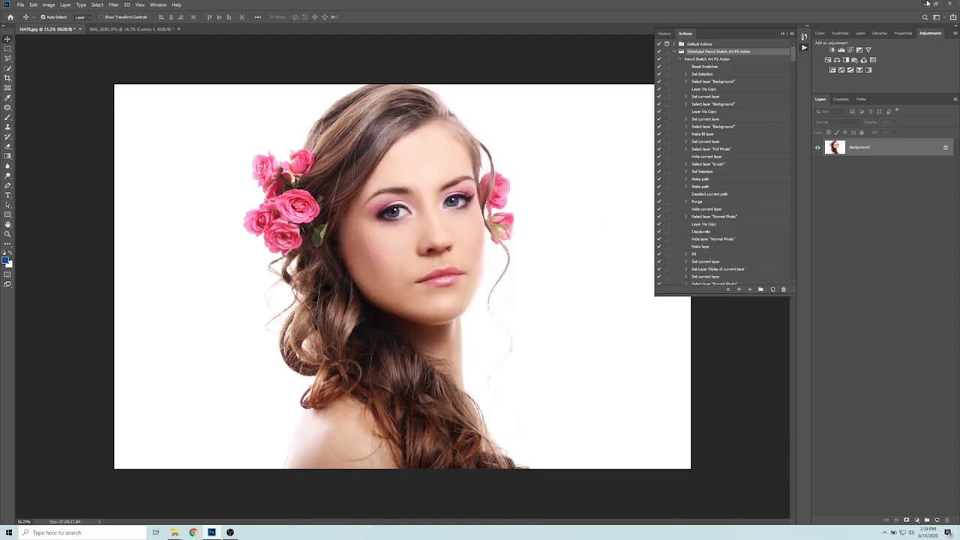
# Step: Minimize Photoshop and browse the desktop Pencil Sketch Art folder into its SlideSalad subfolder
pyautogui.click(927, 4)
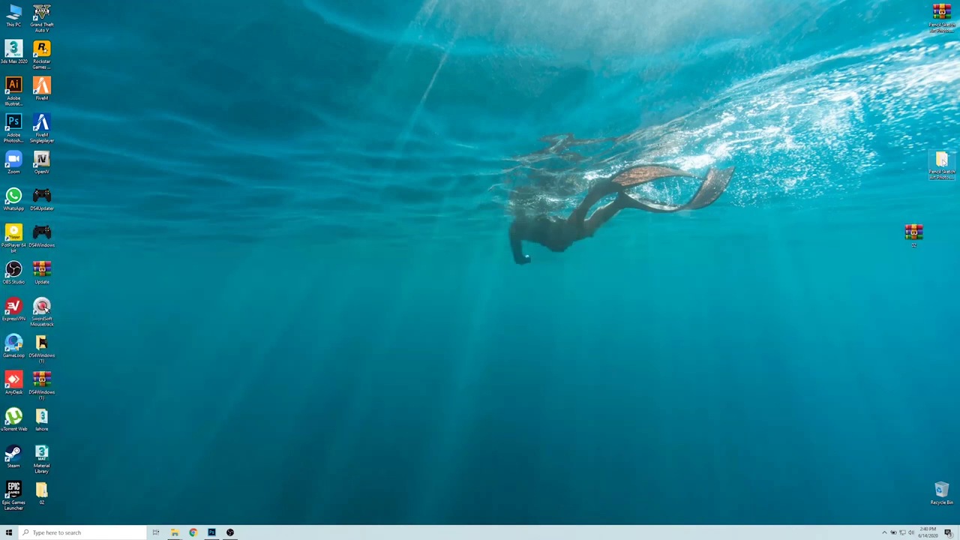
pyautogui.doubleClick(942, 164)
pyautogui.doubleClick(623, 123)
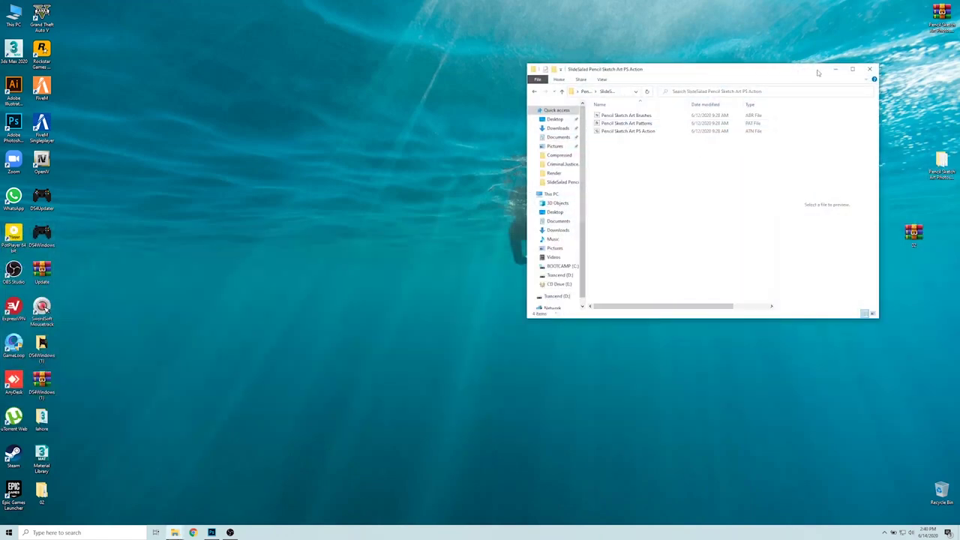
pyautogui.click(852, 69)
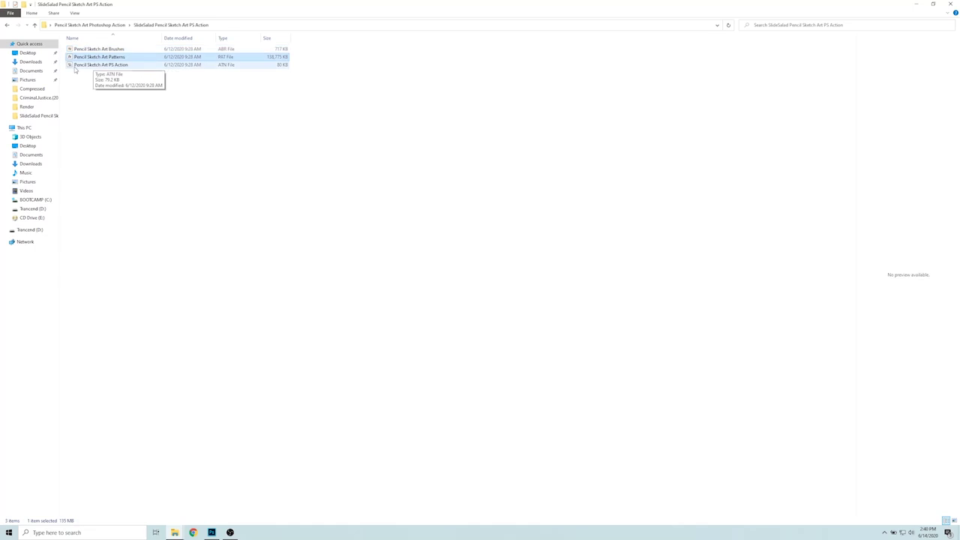
pyautogui.click(107, 66)
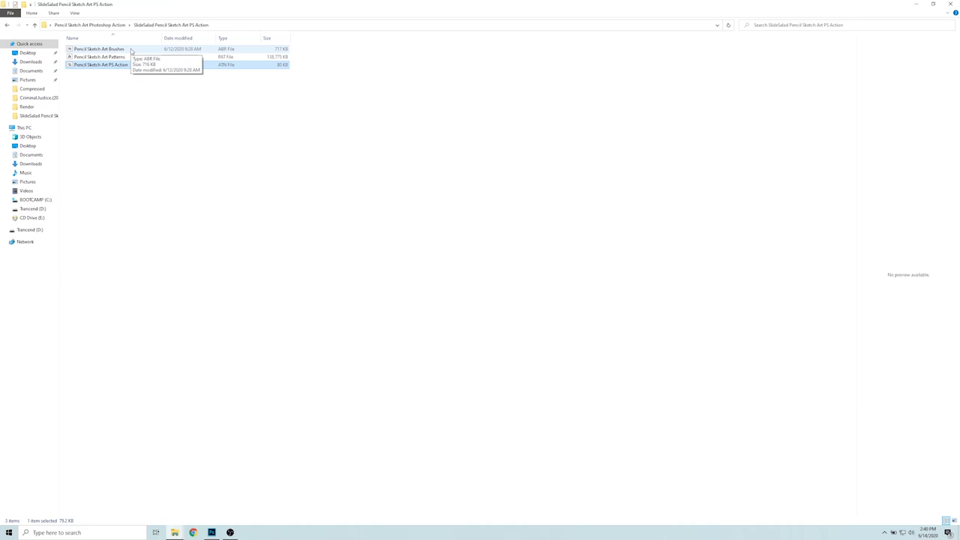
pyautogui.press('Up')
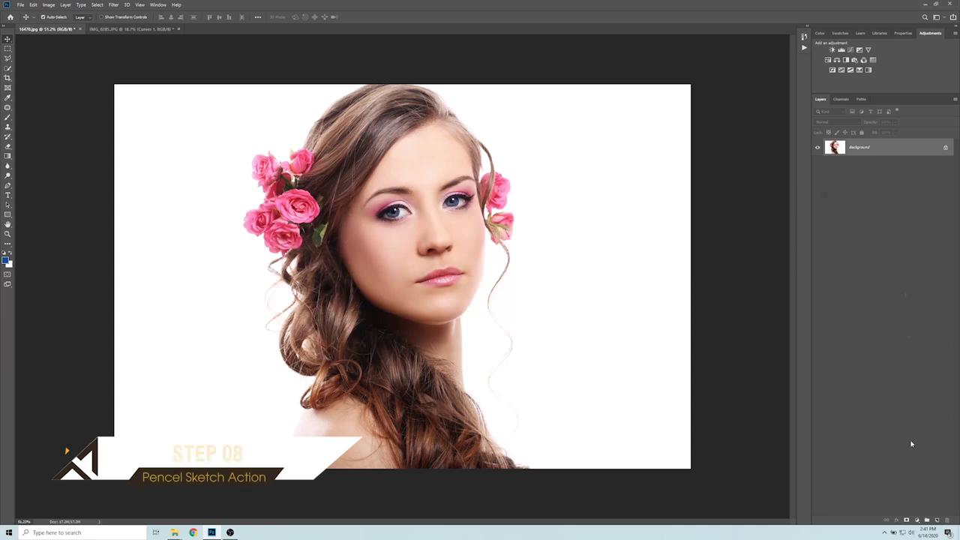
# Step: Add a new layer above Background, rename it 'brush', and select the Brush tool
pyautogui.click(936, 520)
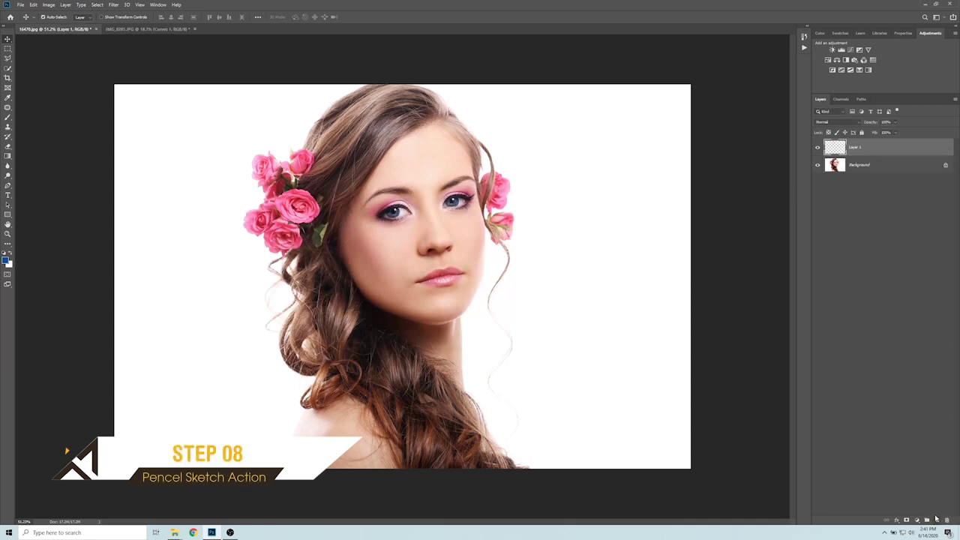
pyautogui.doubleClick(855, 148)
pyautogui.click(856, 147)
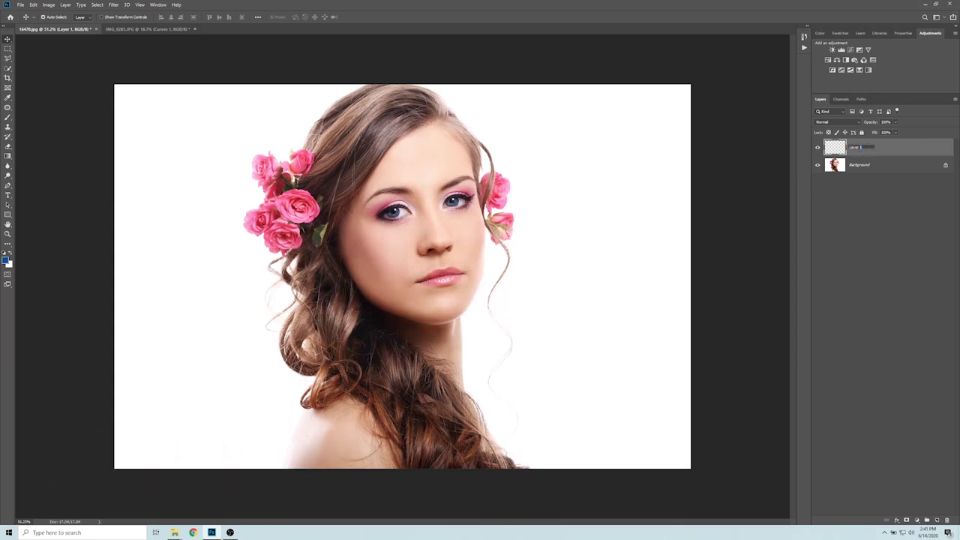
pyautogui.press('BackSpace')
pyautogui.write('brush')
pyautogui.press('Return')
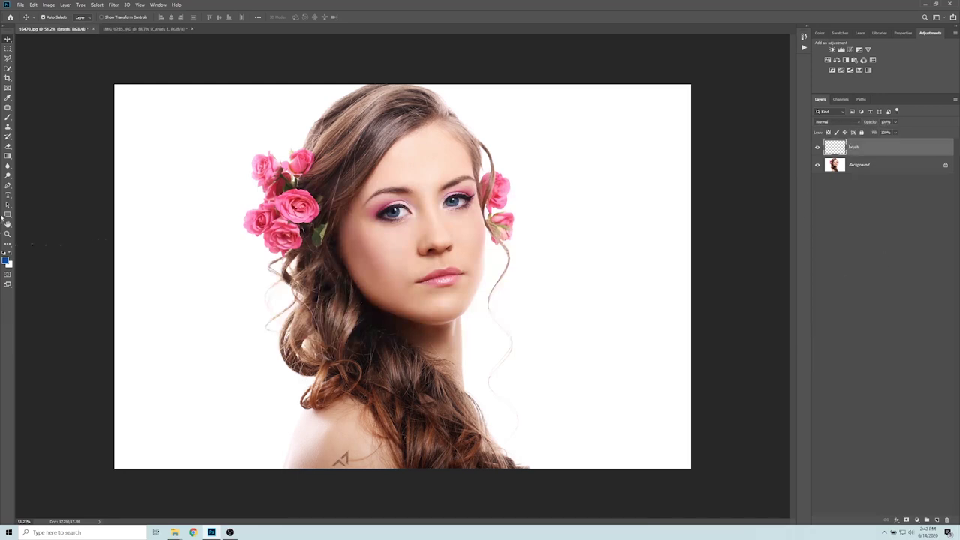
pyautogui.click(7, 118)
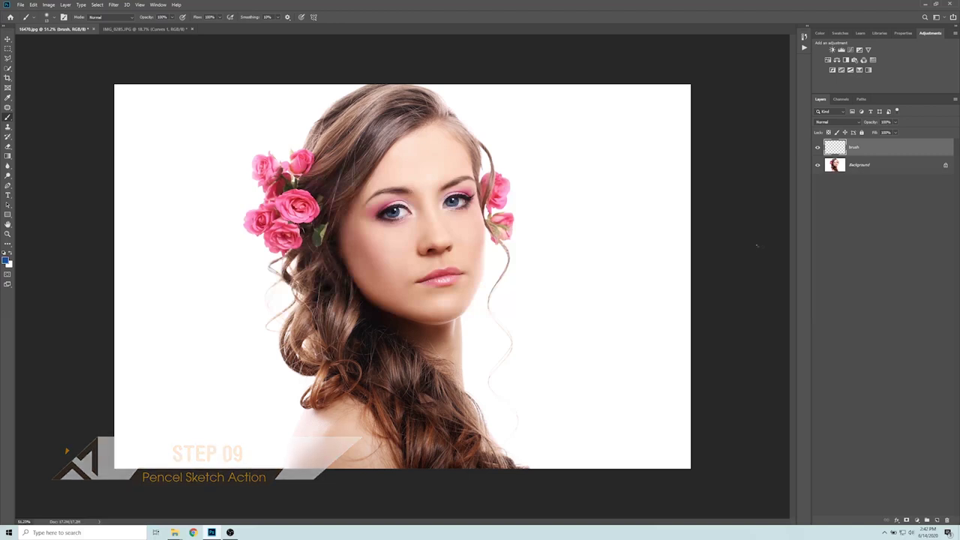
# Step: Check brush opacity and flow, then adjust the brush size and hardness
pyautogui.click(221, 17)
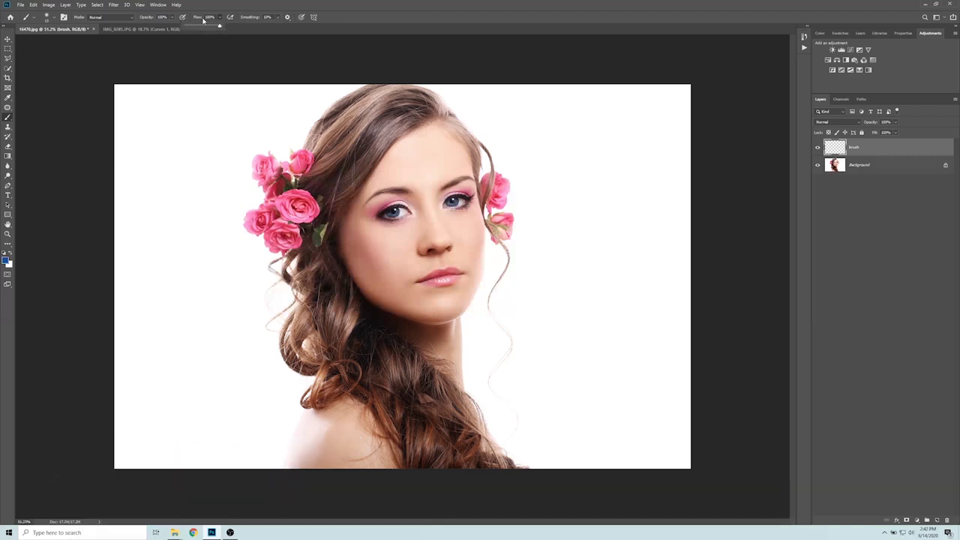
pyautogui.click(170, 17)
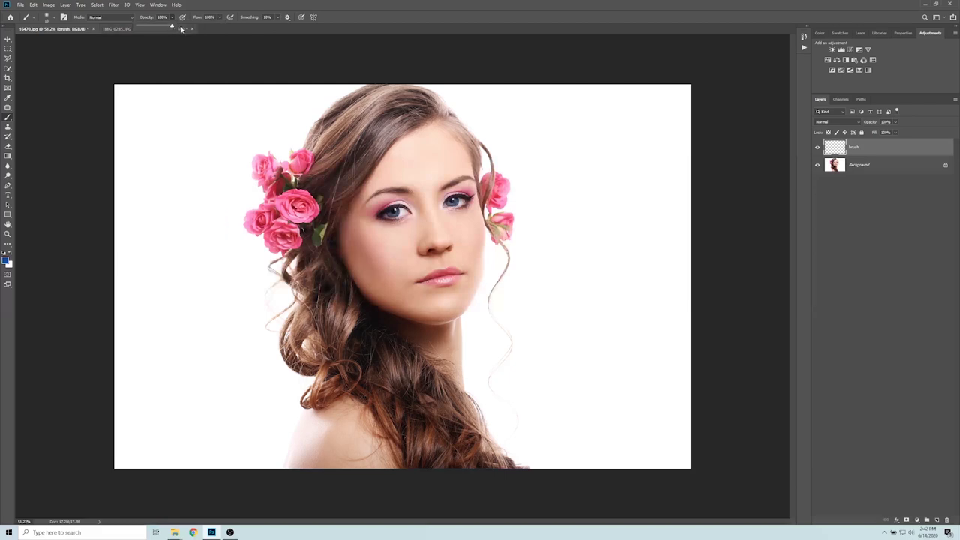
pyautogui.click(46, 18)
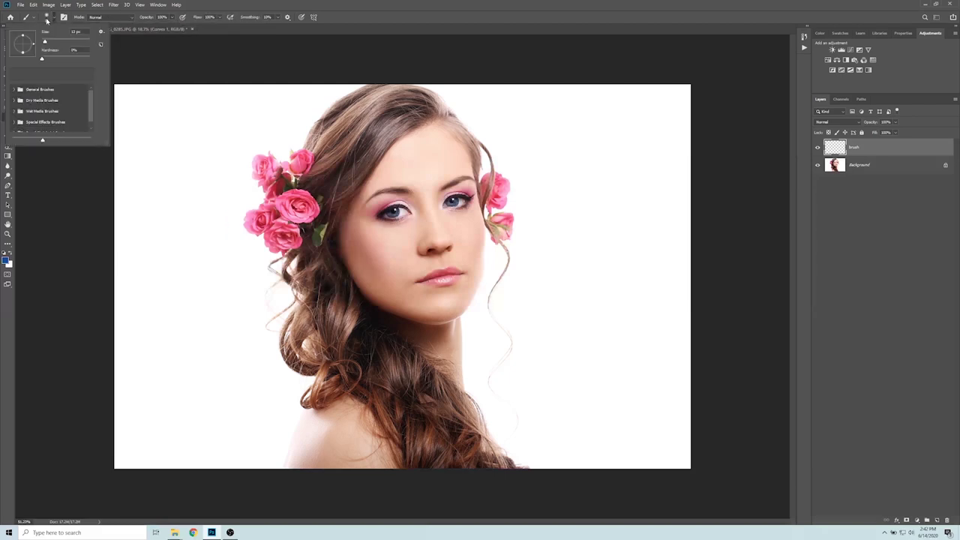
pyautogui.moveTo(44, 42); pyautogui.dragTo(45, 43)
pyautogui.moveTo(47, 43); pyautogui.dragTo(49, 44)
pyautogui.press('Tab')
pyautogui.moveTo(42, 59); pyautogui.dragTo(81, 59)
# Step: Set the foreground colour to pure red (#FF0000)
pyautogui.click(6, 260)
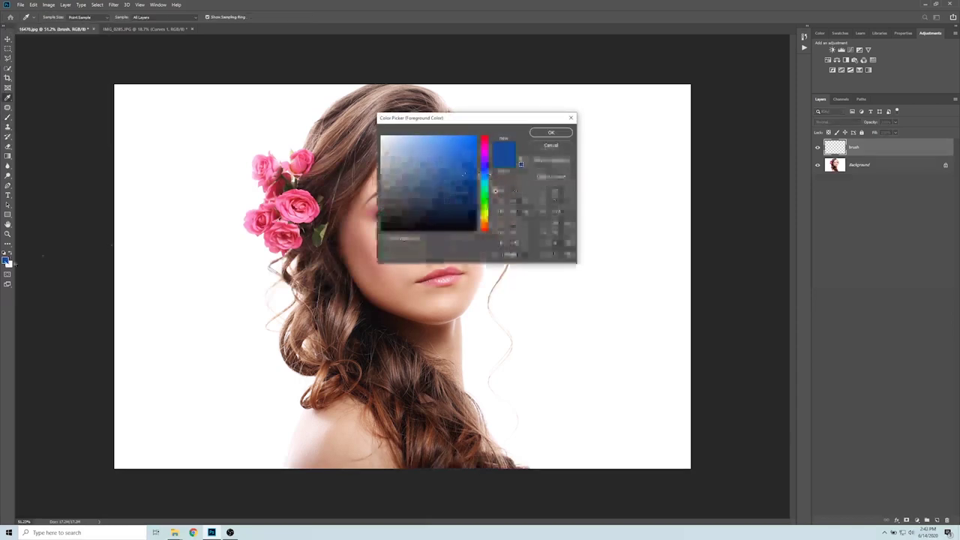
pyautogui.click(484, 137)
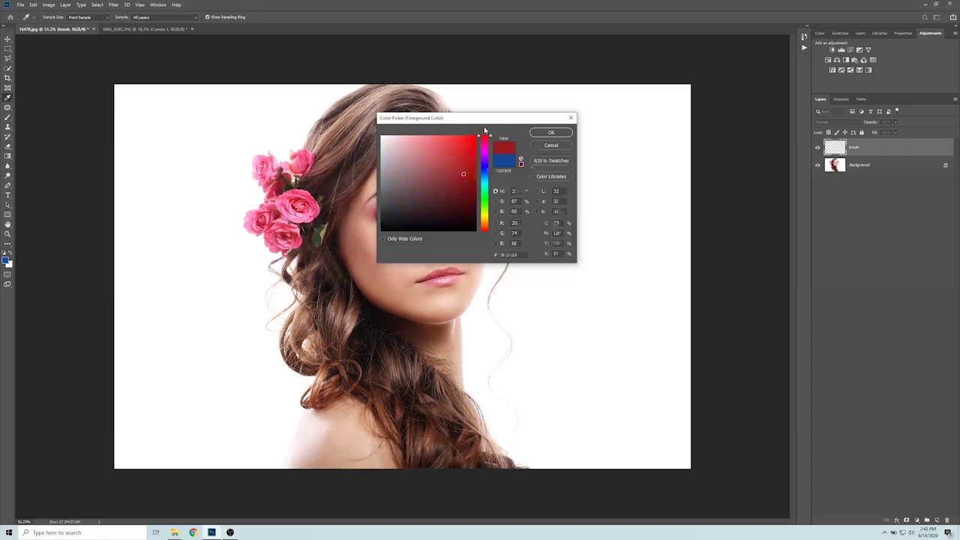
pyautogui.moveTo(472, 141); pyautogui.dragTo(480, 133)
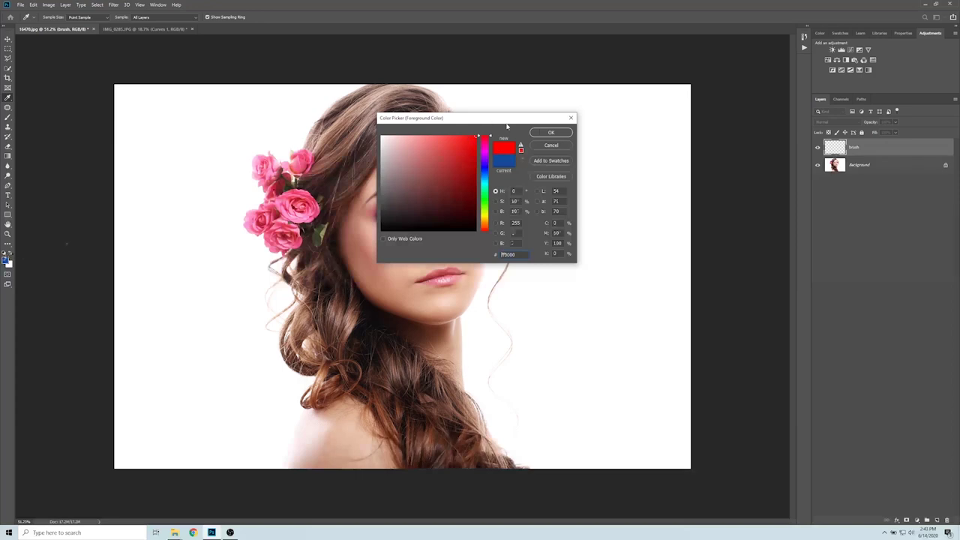
pyautogui.click(553, 132)
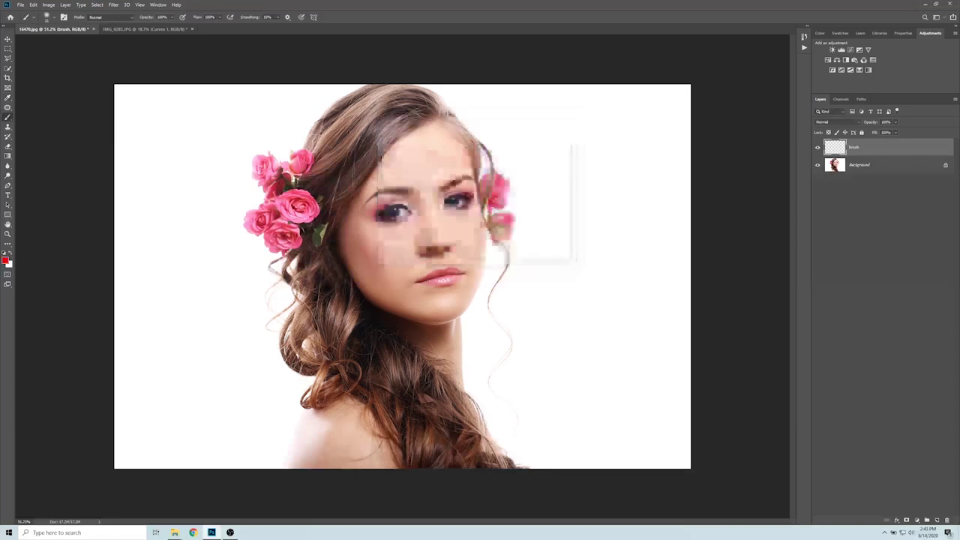
# Step: Enlarge the brush to about 102 px in the brush preset picker
pyautogui.click(54, 19)
pyautogui.moveTo(48, 41); pyautogui.dragTo(51, 41)
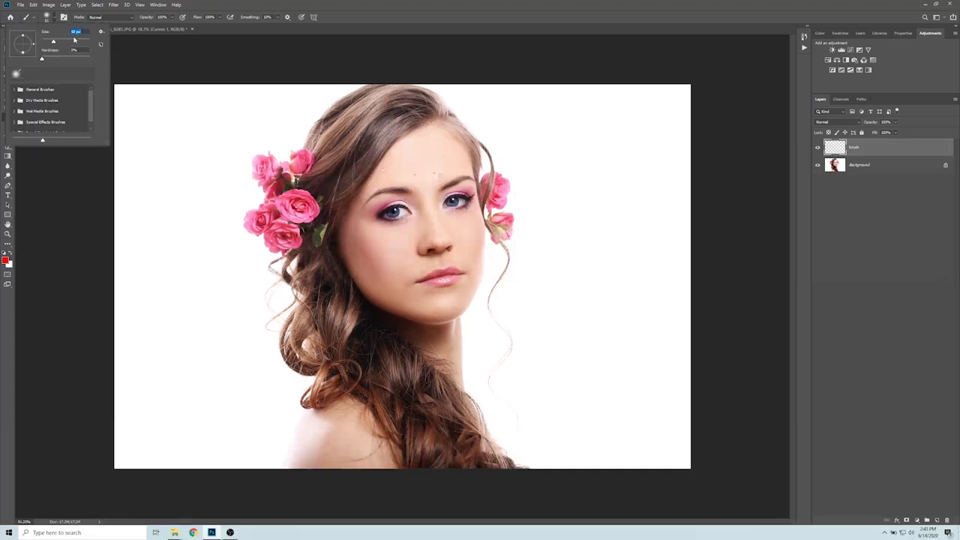
pyautogui.moveTo(54, 42); pyautogui.dragTo(66, 42)
pyautogui.click(6, 118)
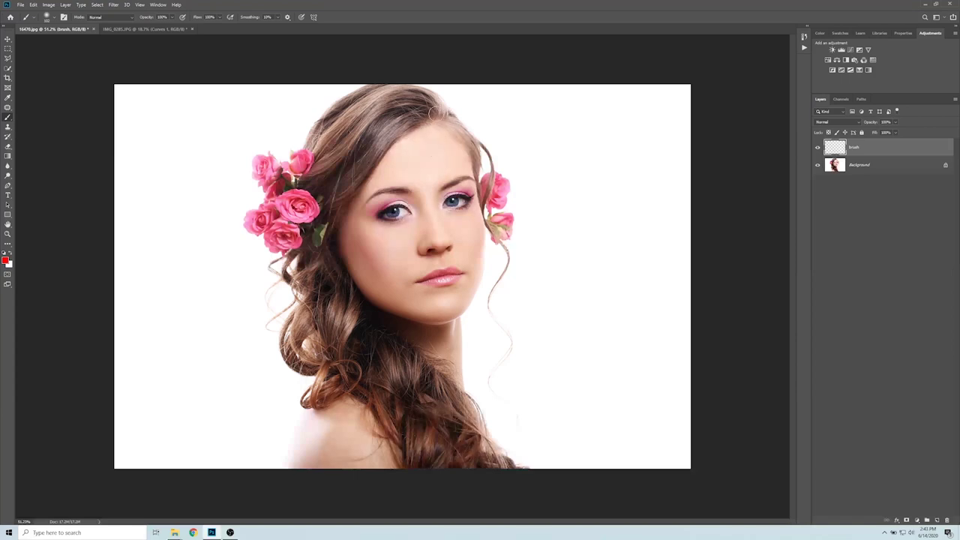
# Step: Paint solid red over the woman's hair, roses, head and shoulders on the brush layer
pyautogui.moveTo(443, 111)
pyautogui.mouseDown()
pyautogui.moveTo(330, 128)
pyautogui.moveTo(259, 196)
pyautogui.moveTo(352, 143)
pyautogui.moveTo(471, 169)
pyautogui.moveTo(394, 202)
pyautogui.moveTo(285, 360)
pyautogui.moveTo(375, 450)
pyautogui.moveTo(475, 498)
pyautogui.moveTo(465, 187)
pyautogui.moveTo(480, 442)
pyautogui.moveTo(518, 461)
pyautogui.mouseUp()
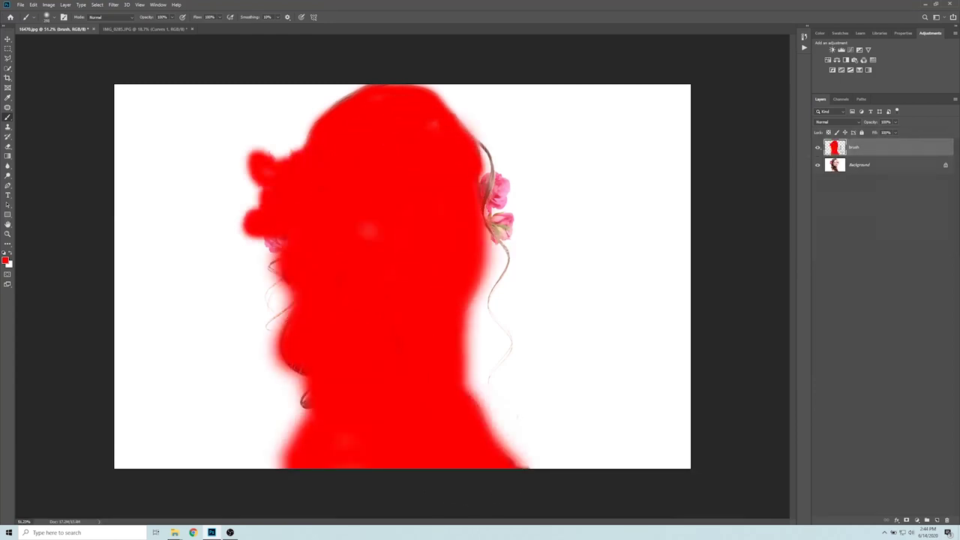
pyautogui.moveTo(458, 177); pyautogui.dragTo(506, 225)
pyautogui.hotkey('ctrl', 'z')
pyautogui.moveTo(483, 162); pyautogui.dragTo(514, 229)
pyautogui.moveTo(266, 240)
pyautogui.mouseDown()
pyautogui.moveTo(292, 368)
pyautogui.moveTo(289, 150)
pyautogui.moveTo(375, 94)
pyautogui.mouseUp()
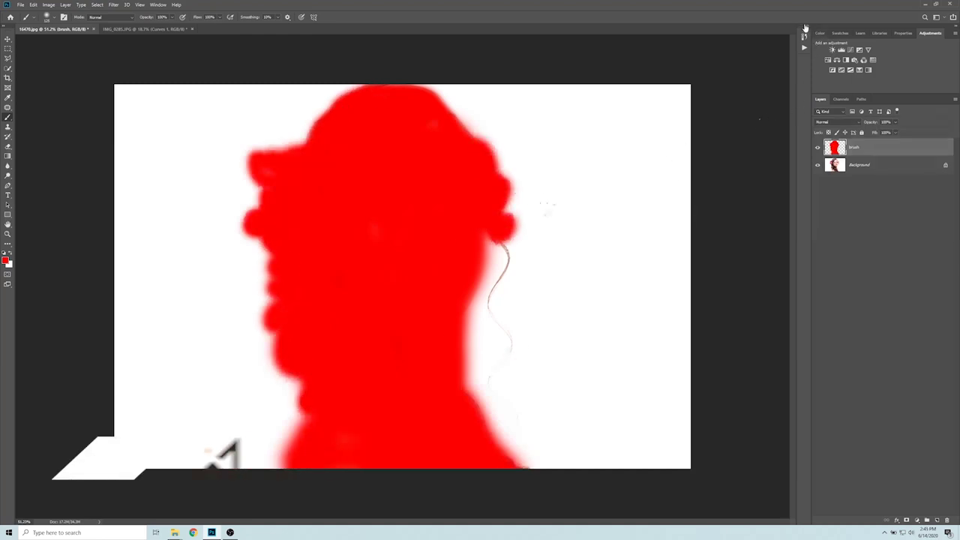
# Step: Widen the Actions panel and play the Pencil Sketch Art FS Action on the portrait
pyautogui.click(808, 30)
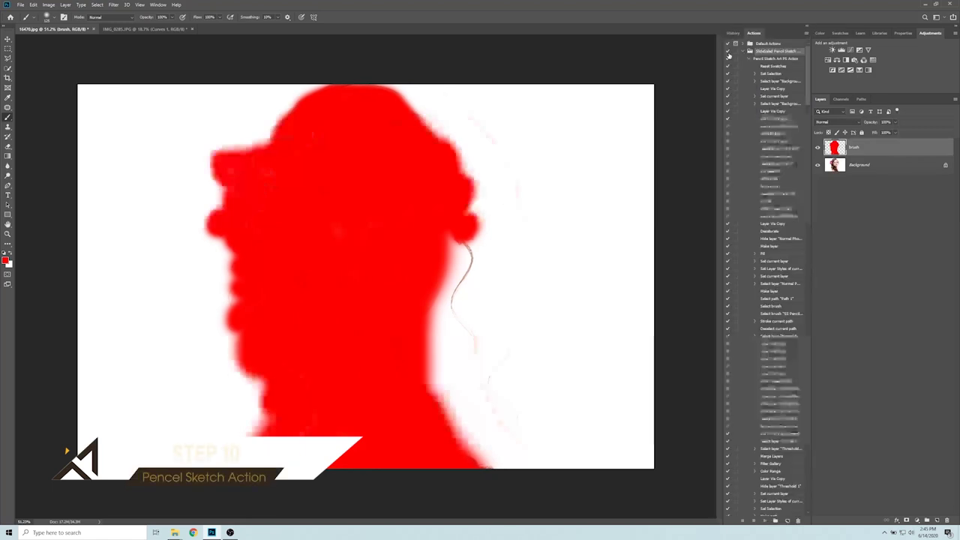
pyautogui.moveTo(724, 65); pyautogui.dragTo(637, 64)
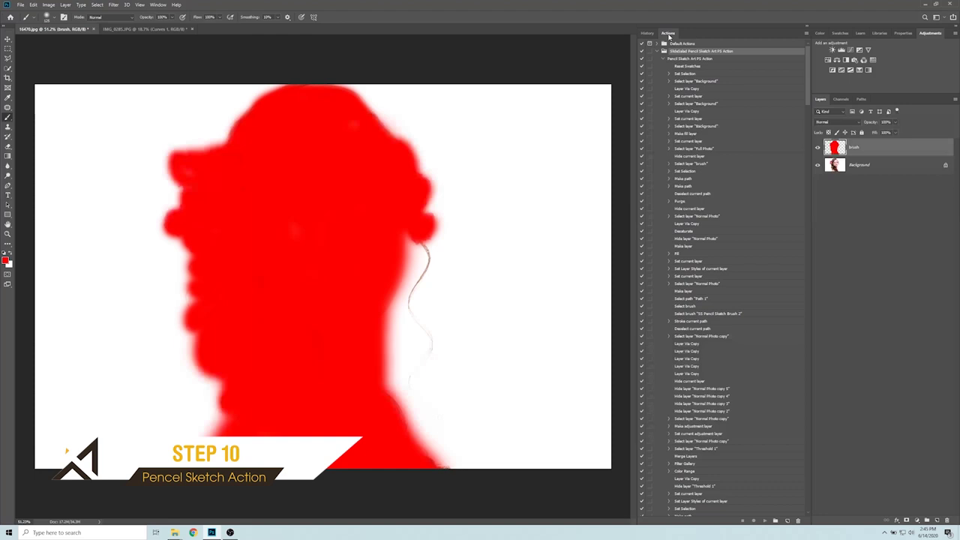
pyautogui.click(694, 58)
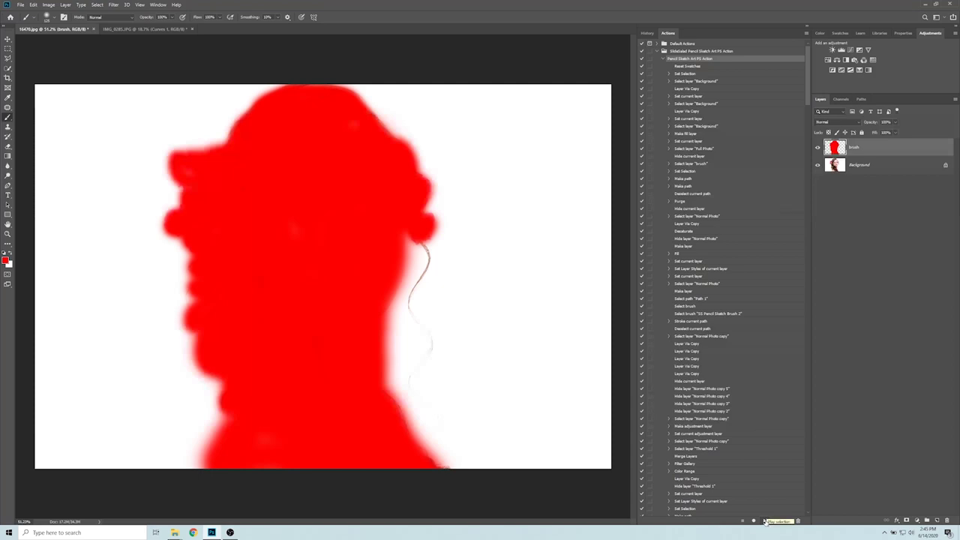
pyautogui.click(765, 521)
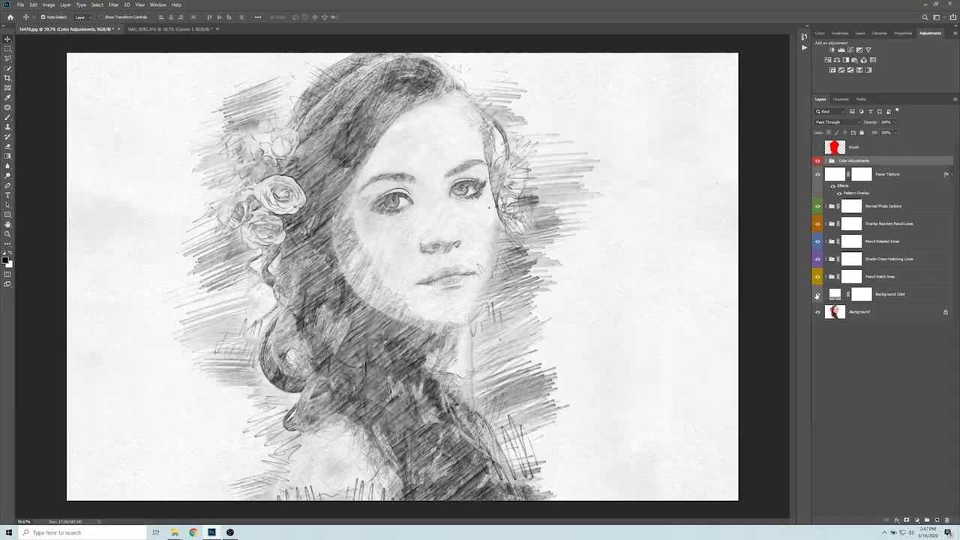
# Step: Lower the Background Color layer's fill and opacity so faint pink shows on roses and face
pyautogui.click(900, 294)
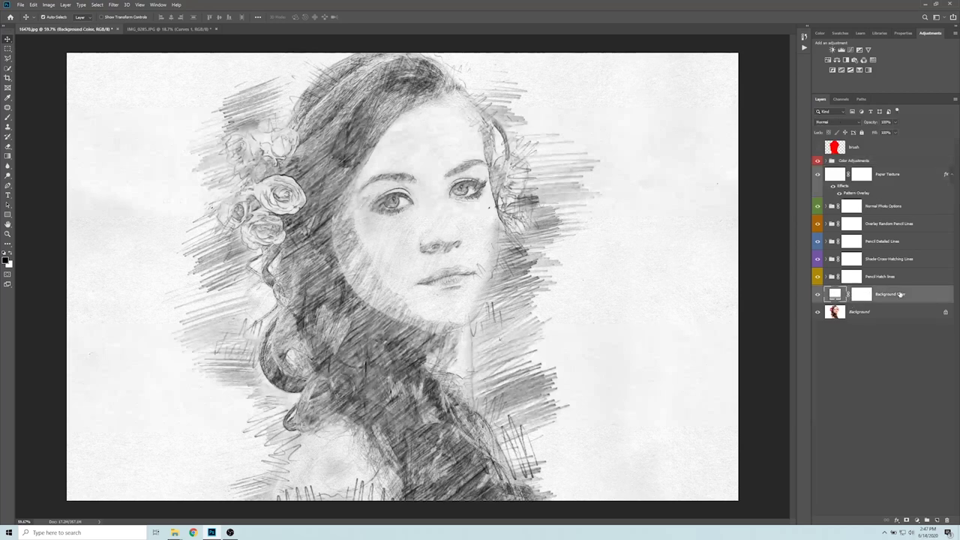
pyautogui.click(894, 132)
pyautogui.moveTo(893, 132); pyautogui.dragTo(896, 132)
pyautogui.moveTo(895, 132); pyautogui.dragTo(901, 131)
pyautogui.moveTo(893, 132); pyautogui.dragTo(891, 132)
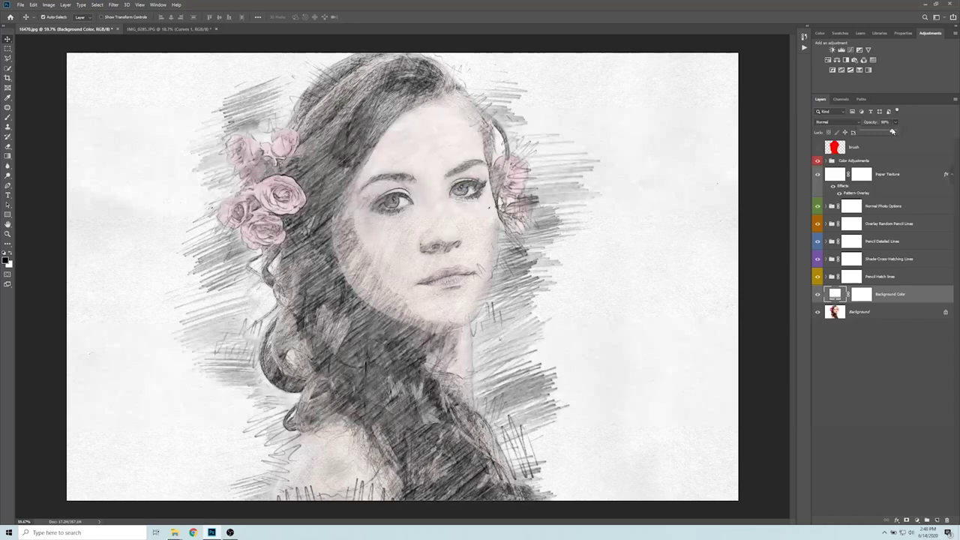
pyautogui.click(836, 121)
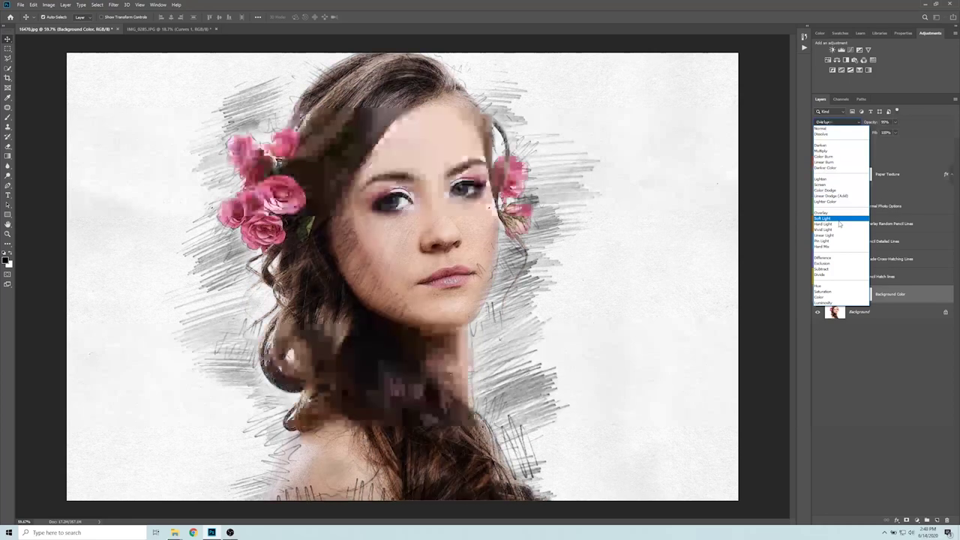
pyautogui.press('Escape')
# Step: Try fading the Pencil Hatch lines layer, then select the Shade-Cross-Hatching Lines layer
pyautogui.click(899, 278)
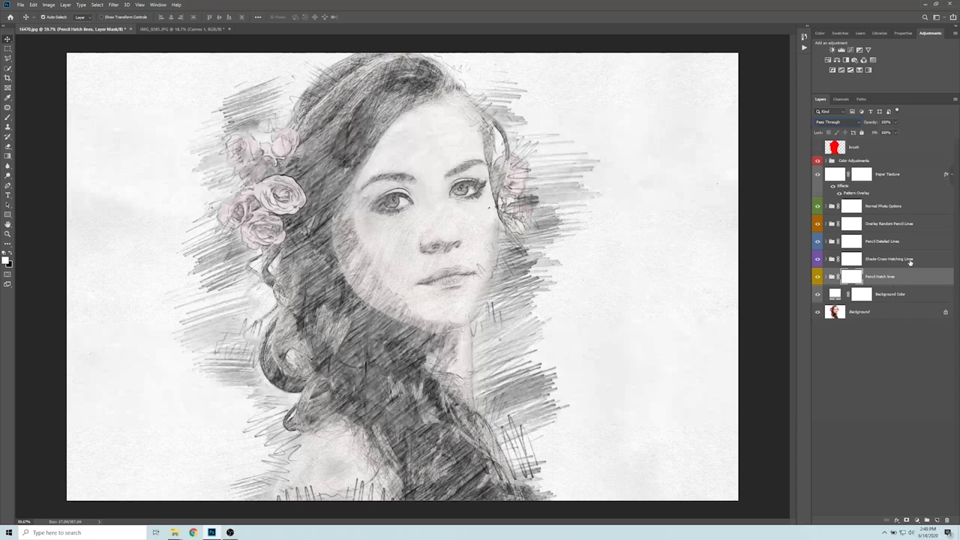
pyautogui.moveTo(893, 132); pyautogui.dragTo(895, 132)
pyautogui.click(889, 259)
pyautogui.click(818, 259)
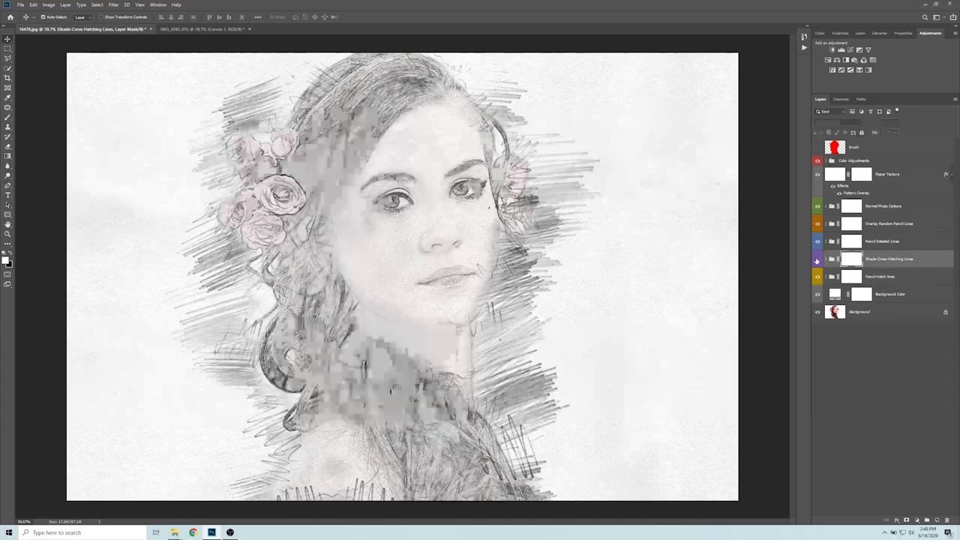
pyautogui.click(817, 259)
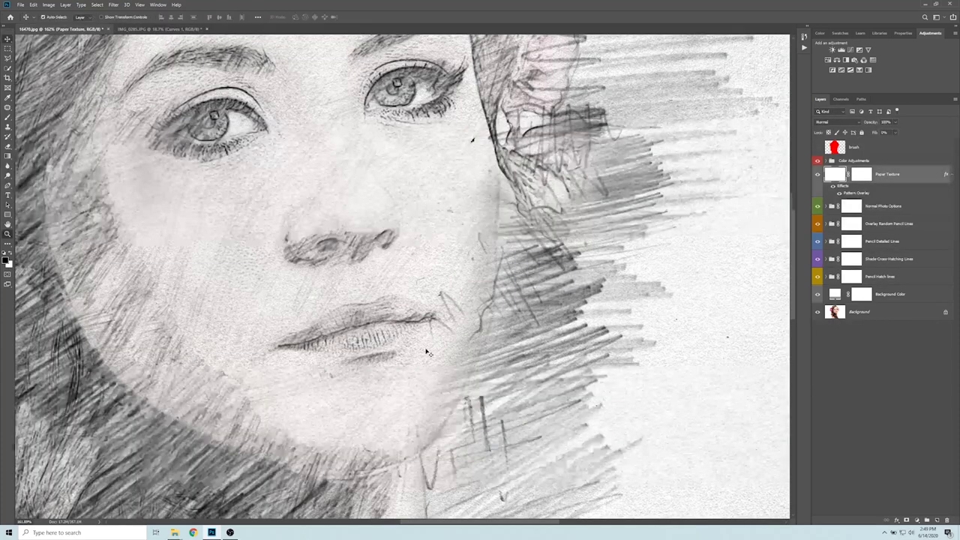
# Step: Zoom to the lips and chin, target the Overlay Random Pencil Lines mask, and take the Brush tool
pyautogui.scroll(2, 420, 225)
pyautogui.scroll(3, 429, 333)
pyautogui.moveTo(429, 333); pyautogui.dragTo(445, 156)
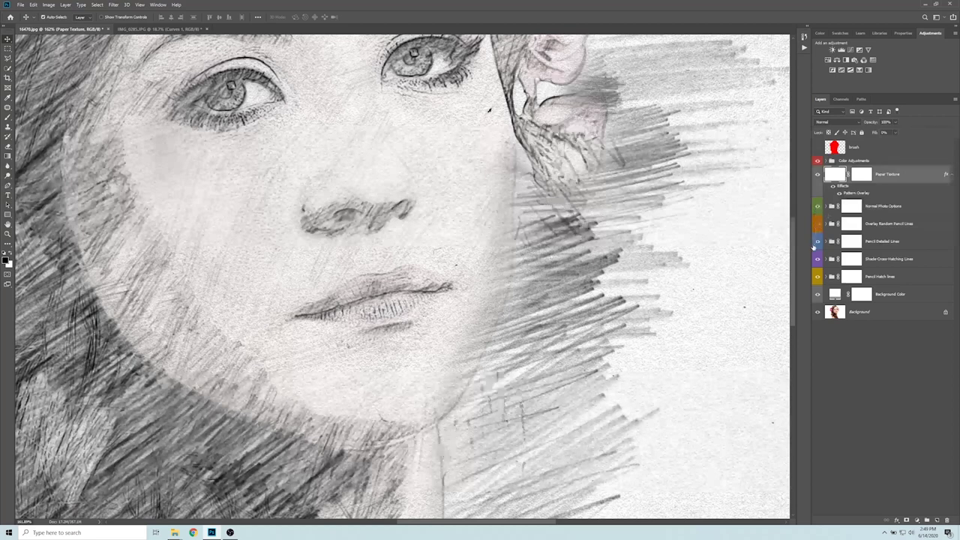
pyautogui.click(853, 224)
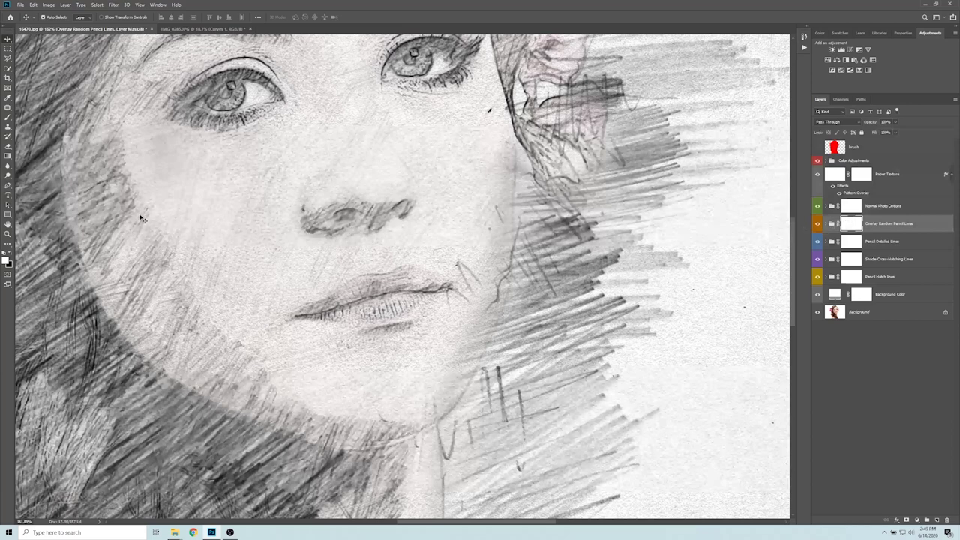
pyautogui.press('b')
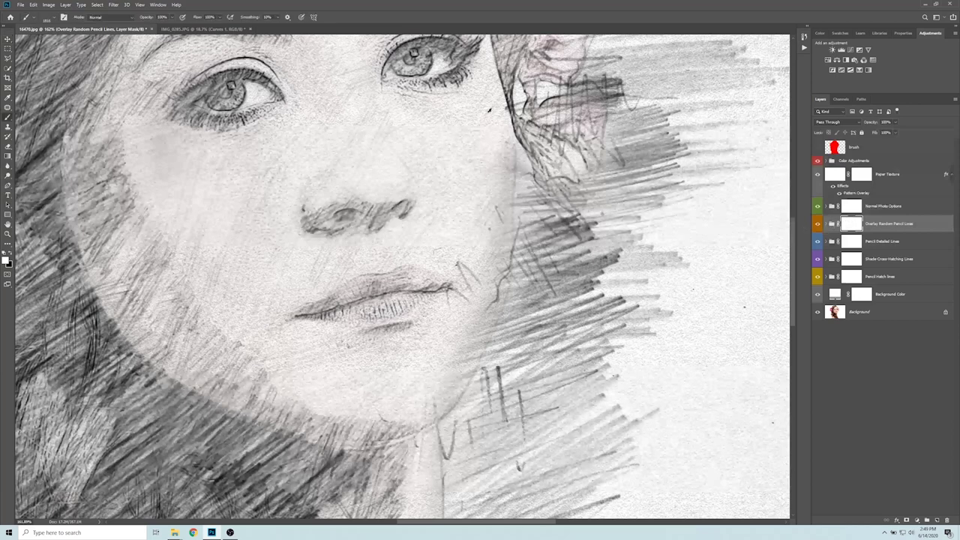
# Step: With a small Soft Round brush, paint the mask to reveal more pencil lines at the lip corner
pyautogui.click(53, 18)
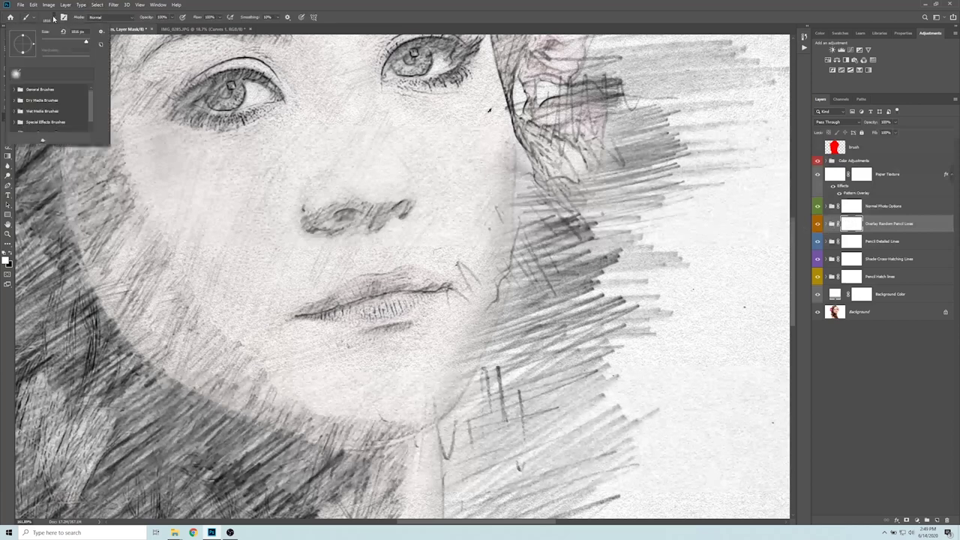
pyautogui.click(15, 89)
pyautogui.click(36, 101)
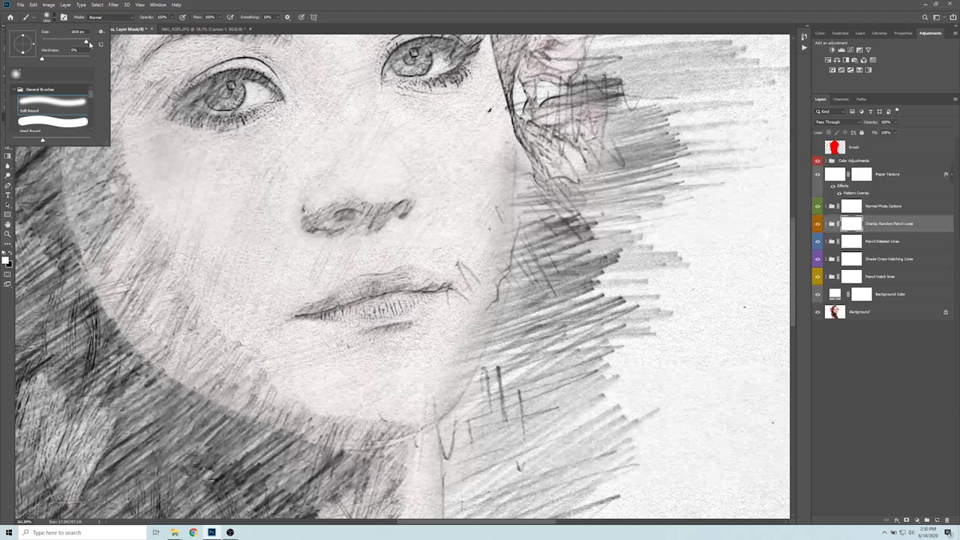
pyautogui.moveTo(89, 44); pyautogui.dragTo(50, 42)
pyautogui.click(55, 18)
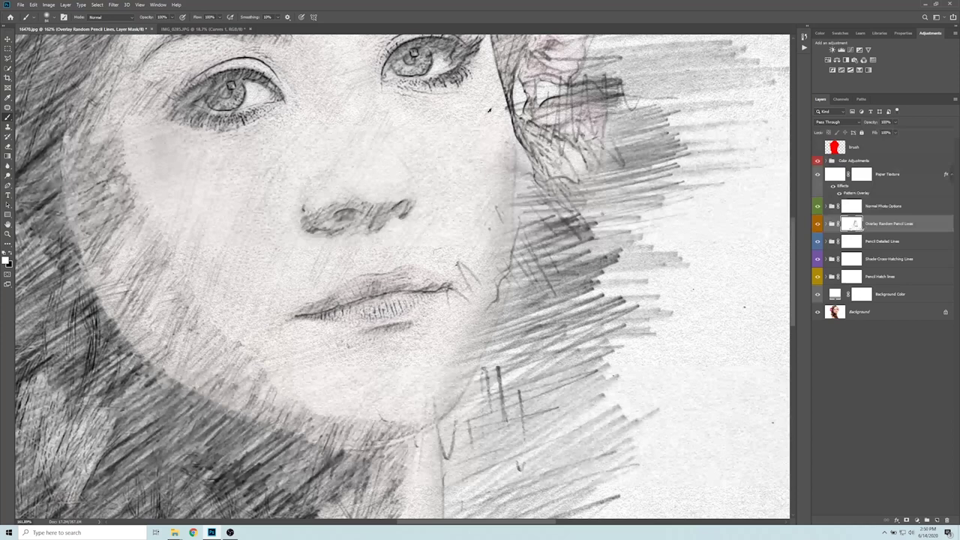
pyautogui.moveTo(474, 270); pyautogui.dragTo(453, 264)
pyautogui.click(6, 259)
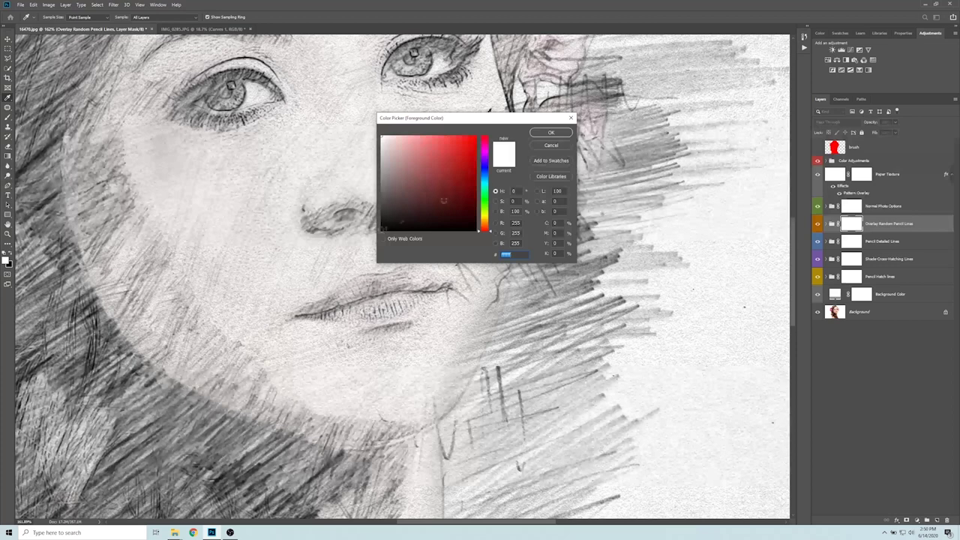
# Step: Mask out stray pencil strokes on the cheek and lip corner, then zoom out to review
pyautogui.click(552, 145)
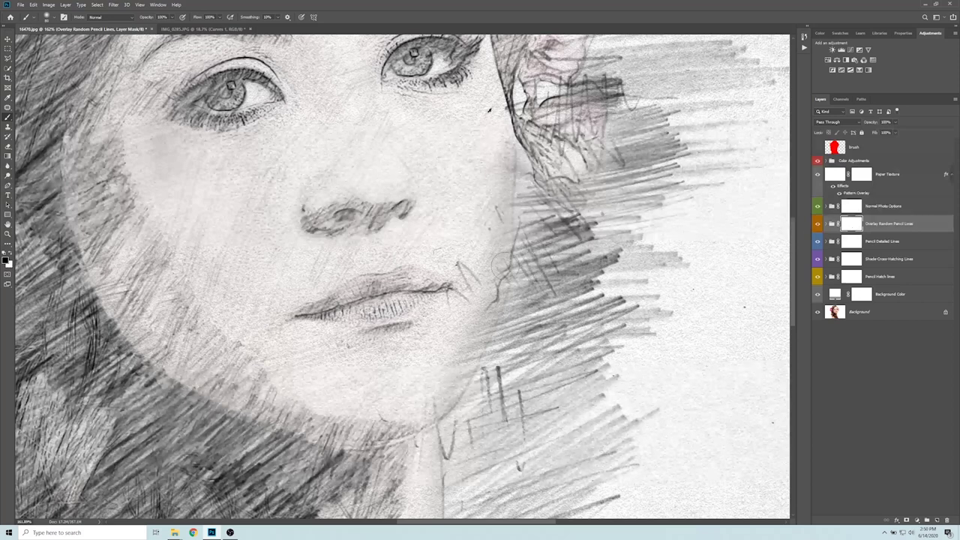
pyautogui.moveTo(478, 237); pyautogui.dragTo(495, 213)
pyautogui.moveTo(453, 259)
pyautogui.mouseDown()
pyautogui.moveTo(473, 288)
pyautogui.moveTo(469, 304)
pyautogui.moveTo(449, 303)
pyautogui.mouseUp()
pyautogui.scroll(2, 421, 193)
pyautogui.moveTo(421, 193); pyautogui.dragTo(447, 323)
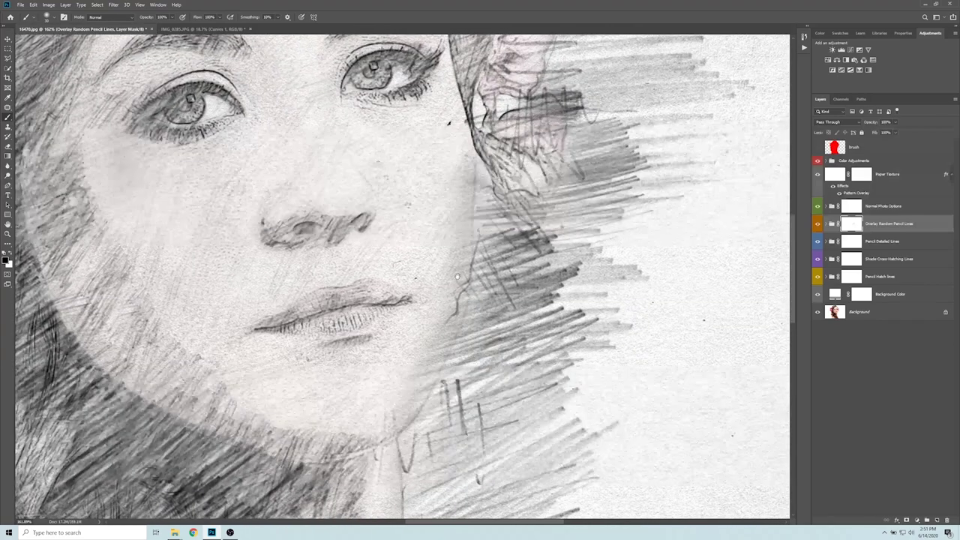
pyautogui.scroll(-5, 445, 323)
pyautogui.scroll(3, 435, 300)
pyautogui.scroll(-5, 423, 268)
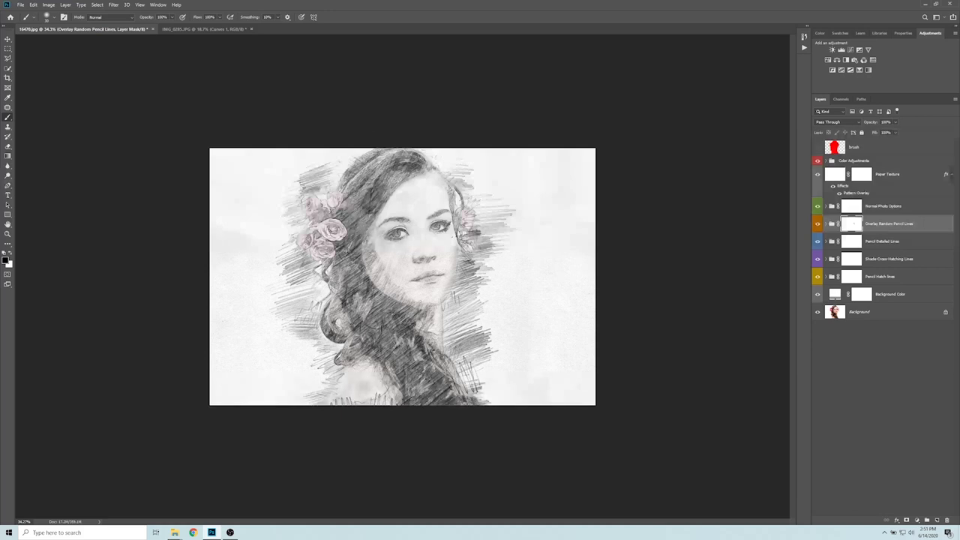
# Step: Resize the boy's IMG_0285.JPG portrait to 2000 × 2625 px at 300 pixels/inch
pyautogui.click(202, 28)
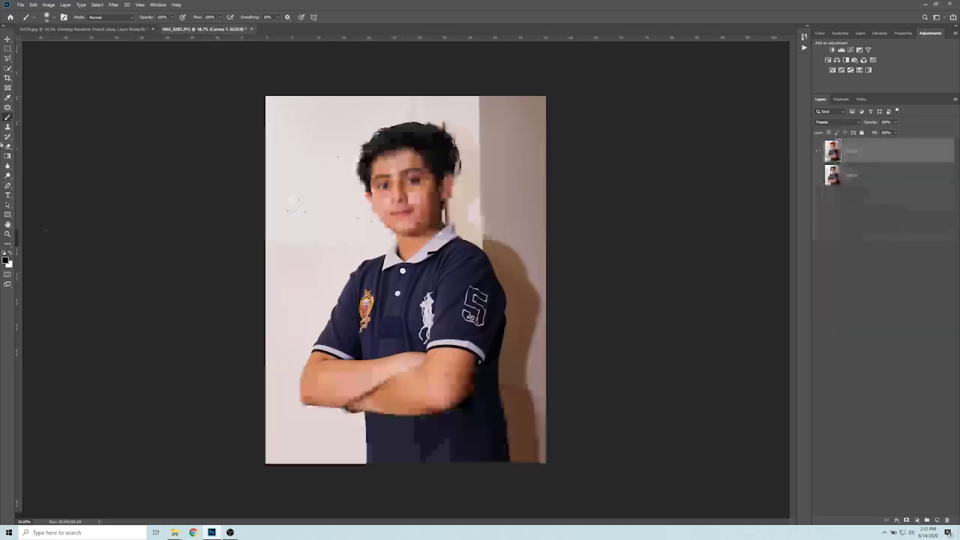
pyautogui.click(7, 39)
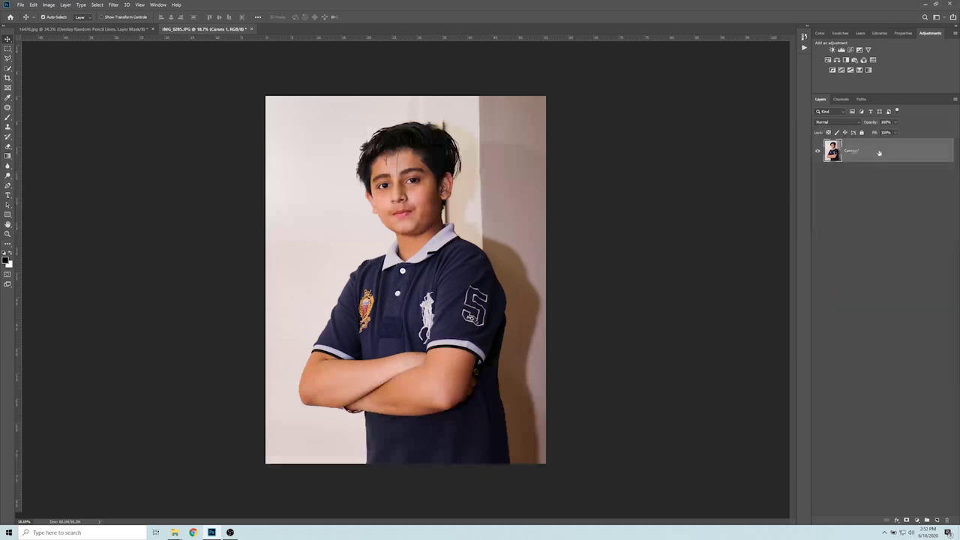
pyautogui.click(48, 4)
pyautogui.click(64, 52)
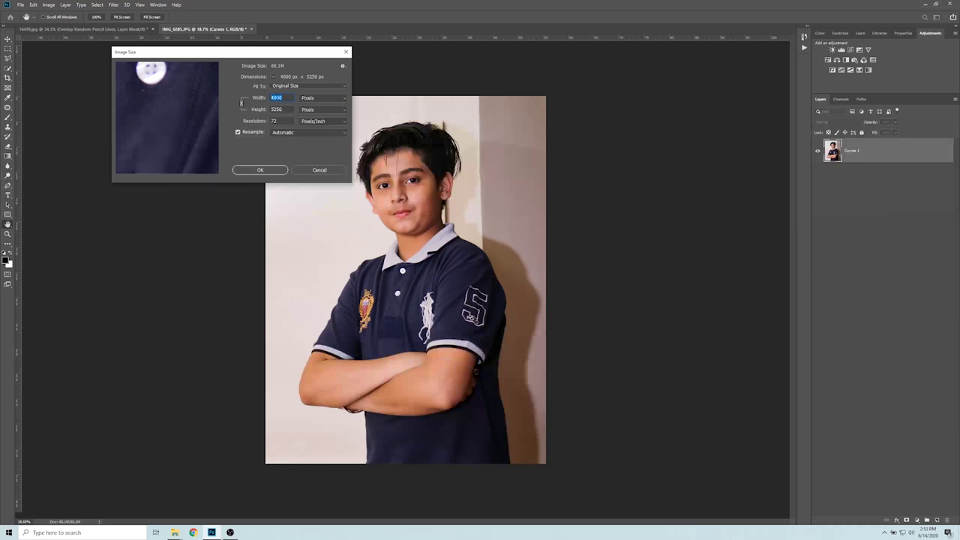
pyautogui.click(241, 102)
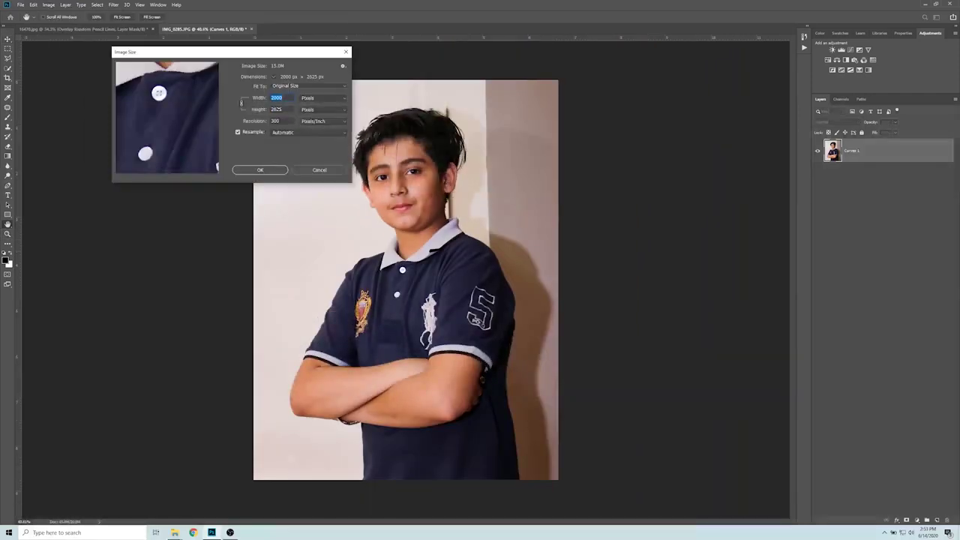
pyautogui.press('Return')
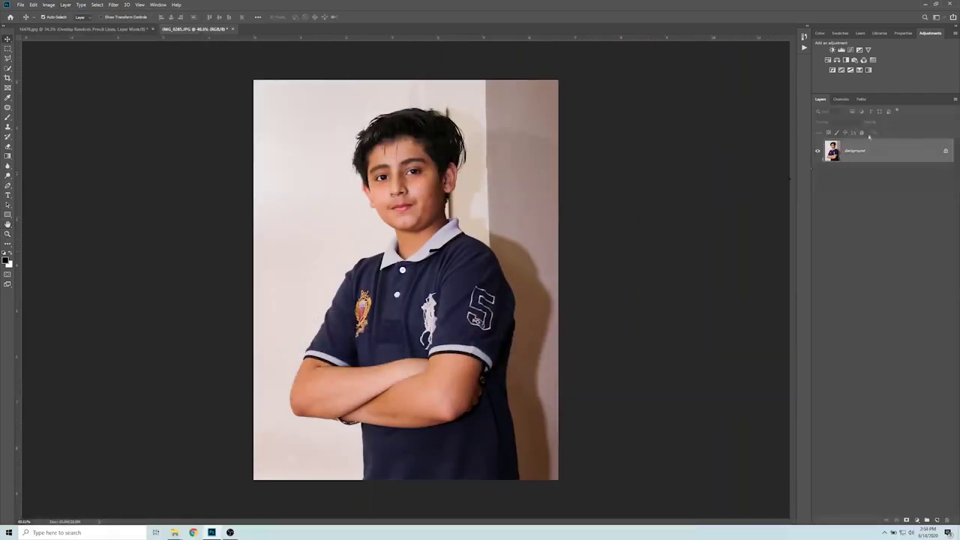
# Step: Add a new layer named brush to the boy's portrait
pyautogui.click(955, 98)
pyautogui.click(907, 348)
pyautogui.click(665, 75)
pyautogui.click(804, 32)
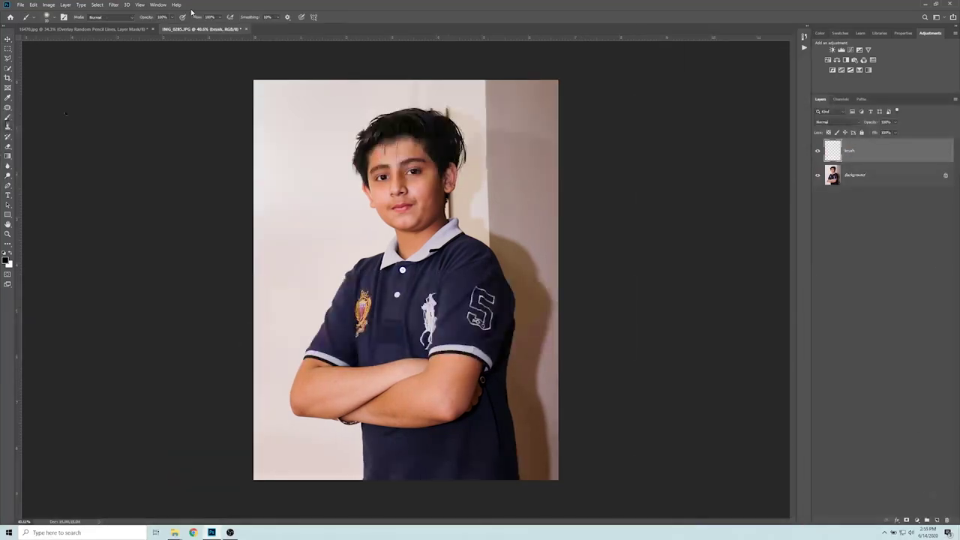
# Step: Paint solid red over the boy's head, torso and arms with a large soft brush
pyautogui.click(46, 17)
pyautogui.click(61, 42)
pyautogui.press('Return')
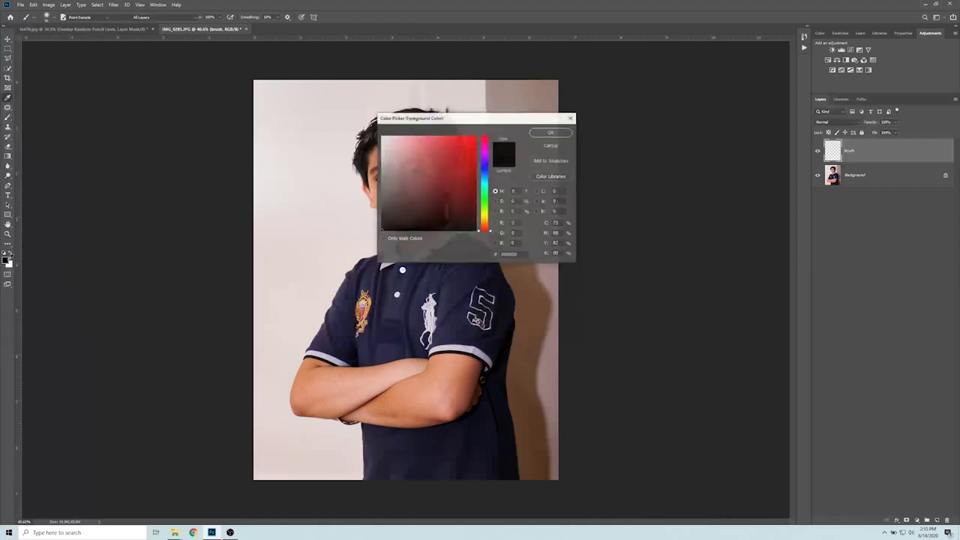
pyautogui.moveTo(443, 124)
pyautogui.mouseDown()
pyautogui.moveTo(390, 150)
pyautogui.moveTo(450, 203)
pyautogui.moveTo(369, 171)
pyautogui.moveTo(450, 318)
pyautogui.moveTo(457, 135)
pyautogui.moveTo(445, 102)
pyautogui.moveTo(315, 330)
pyautogui.moveTo(510, 360)
pyautogui.moveTo(300, 368)
pyautogui.moveTo(497, 379)
pyautogui.moveTo(300, 398)
pyautogui.moveTo(473, 432)
pyautogui.moveTo(315, 431)
pyautogui.mouseUp()
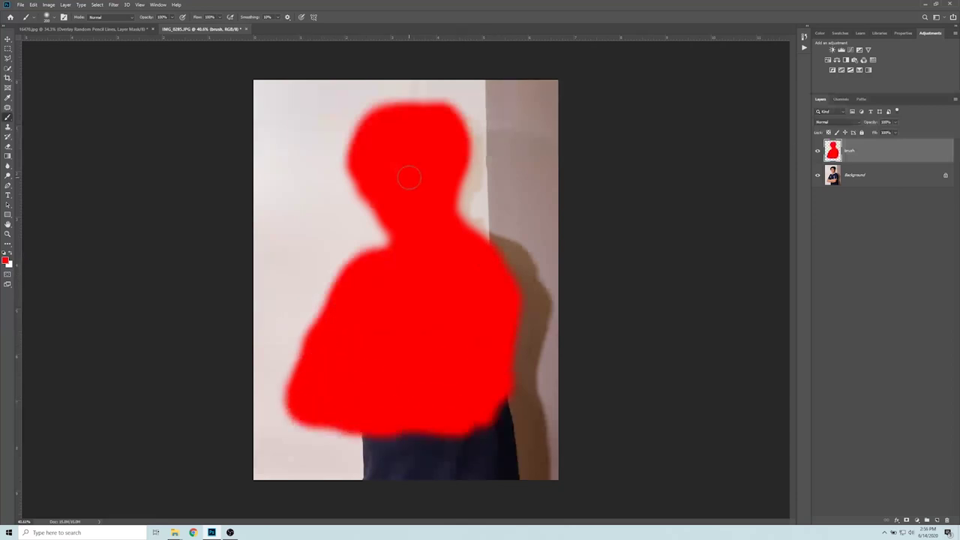
pyautogui.click(804, 46)
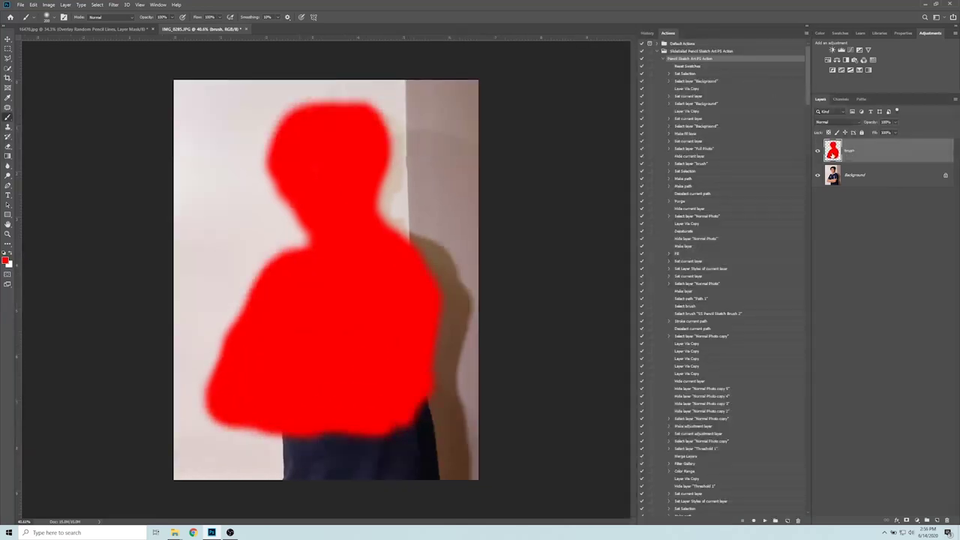
# Step: Play the Pencil Sketch Art PS Action on the boy's portrait
pyautogui.click(764, 521)
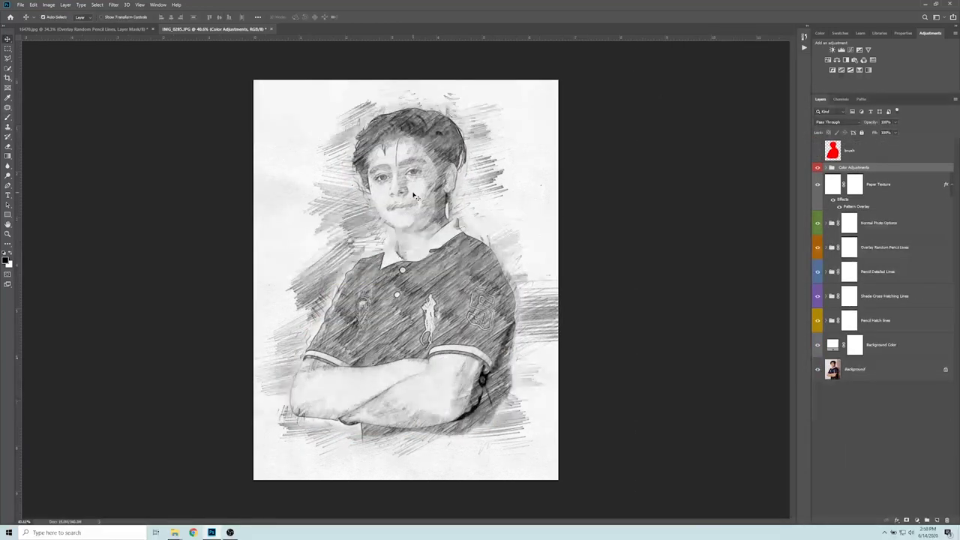
pyautogui.click(819, 348)
# Step: Raise the Background Color layer's opacity, then select the hatch, cross-hatching and detailed line layers
pyautogui.click(894, 121)
pyautogui.moveTo(889, 132); pyautogui.dragTo(895, 133)
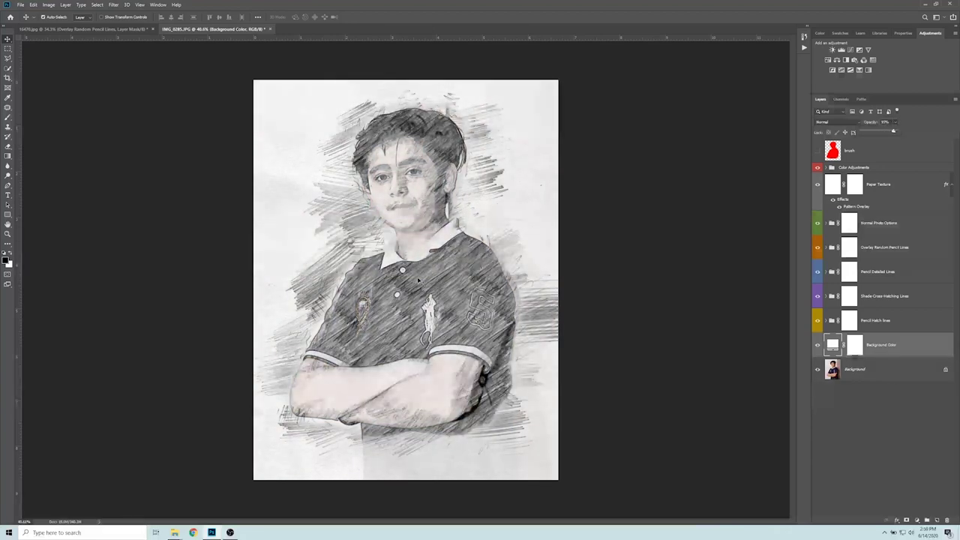
pyautogui.click(880, 319)
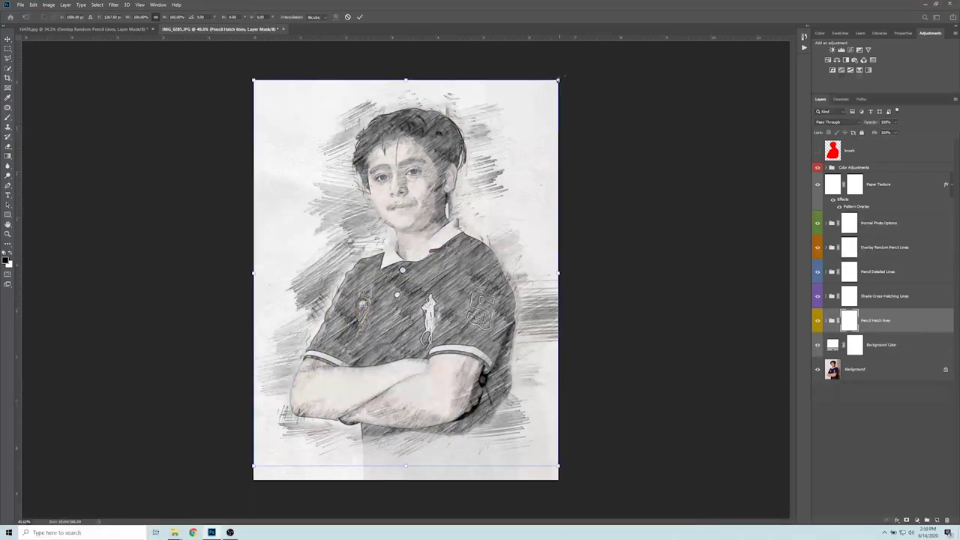
pyautogui.click(870, 297)
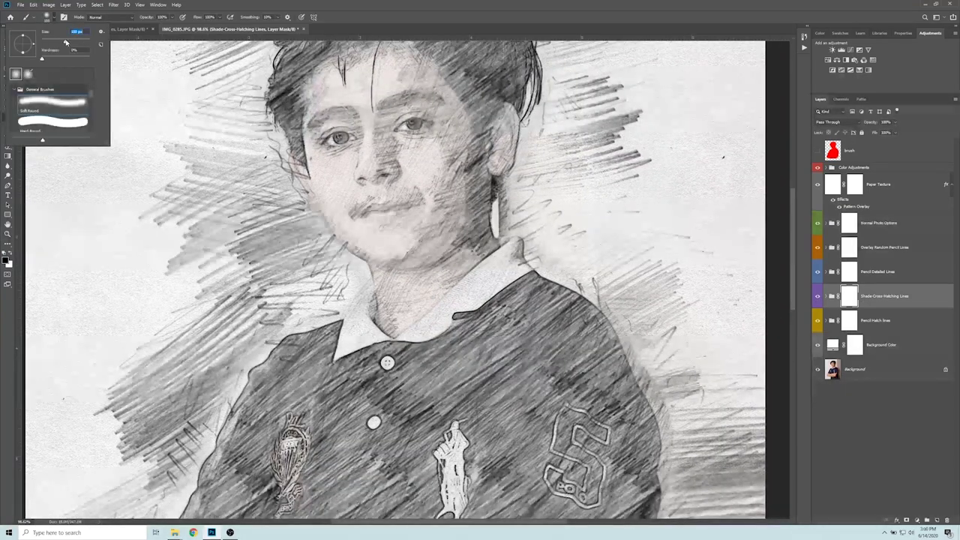
pyautogui.press('Return')
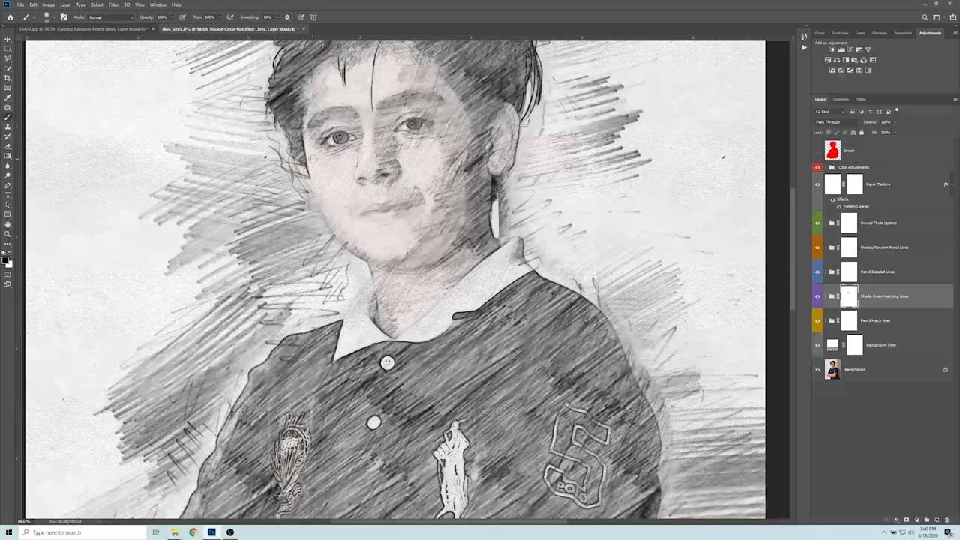
pyautogui.click(852, 273)
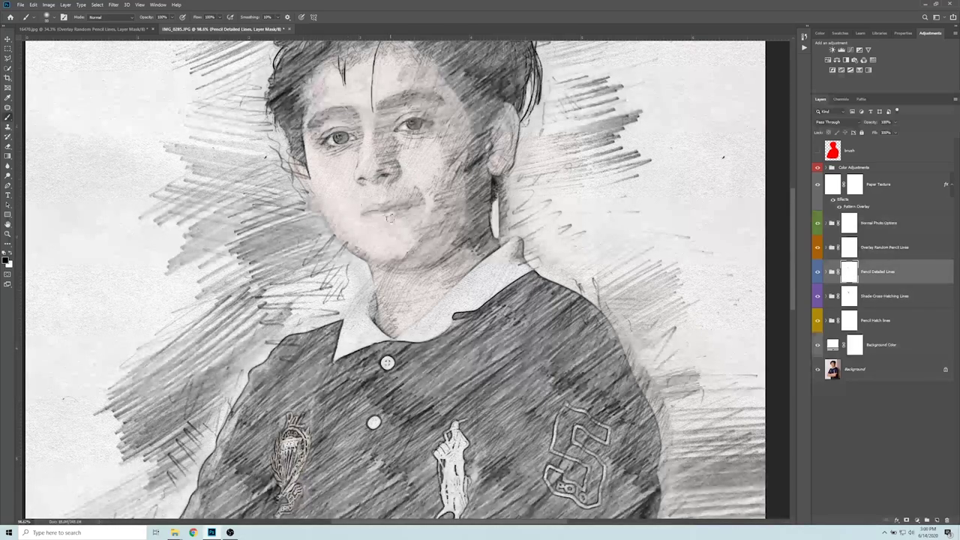
# Step: Select the Shade-Cross-Hatching Lines layer mask and browse the layer stack
pyautogui.scroll(-2, 390, 218)
pyautogui.scroll(5, 390, 217)
pyautogui.click(848, 296)
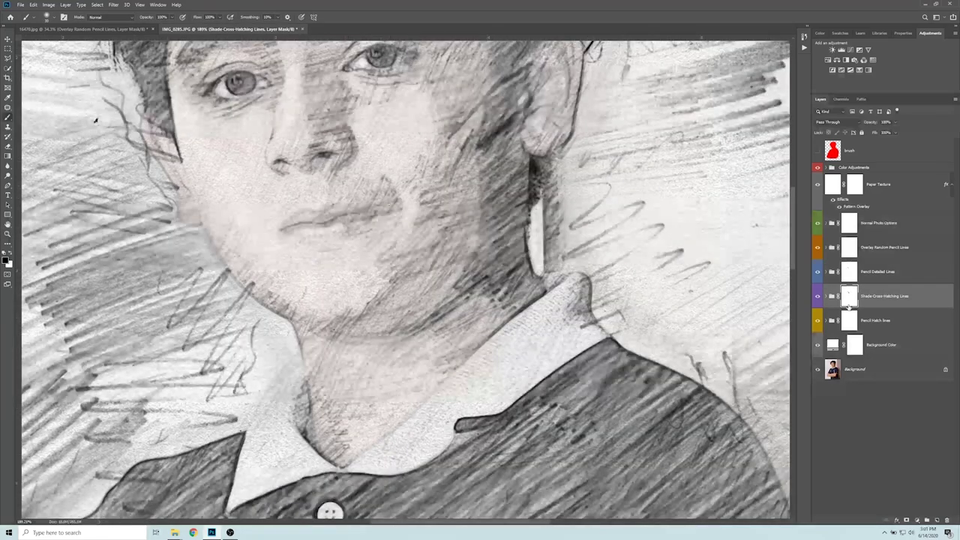
pyautogui.scroll(-3, 385, 235)
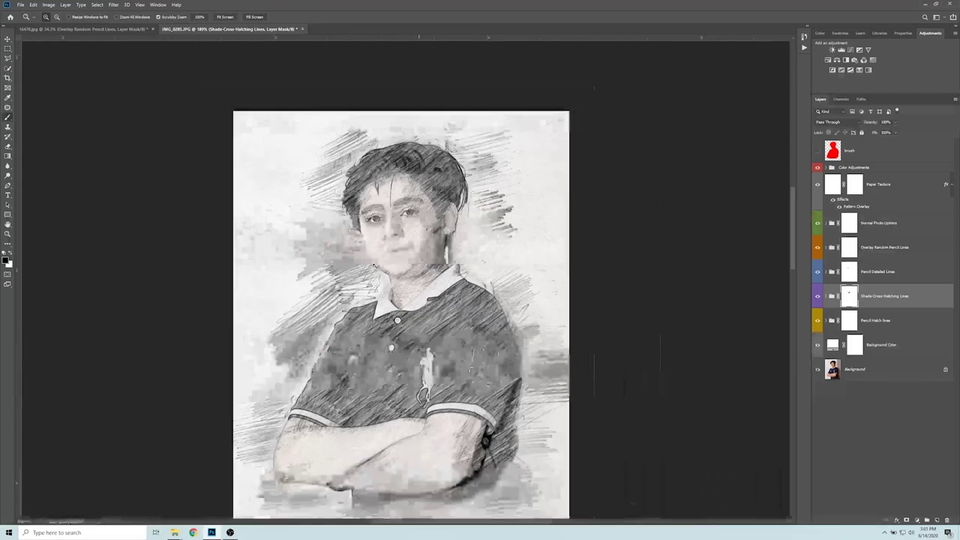
pyautogui.scroll(3, 401, 196)
pyautogui.scroll(-1, 357, 437)
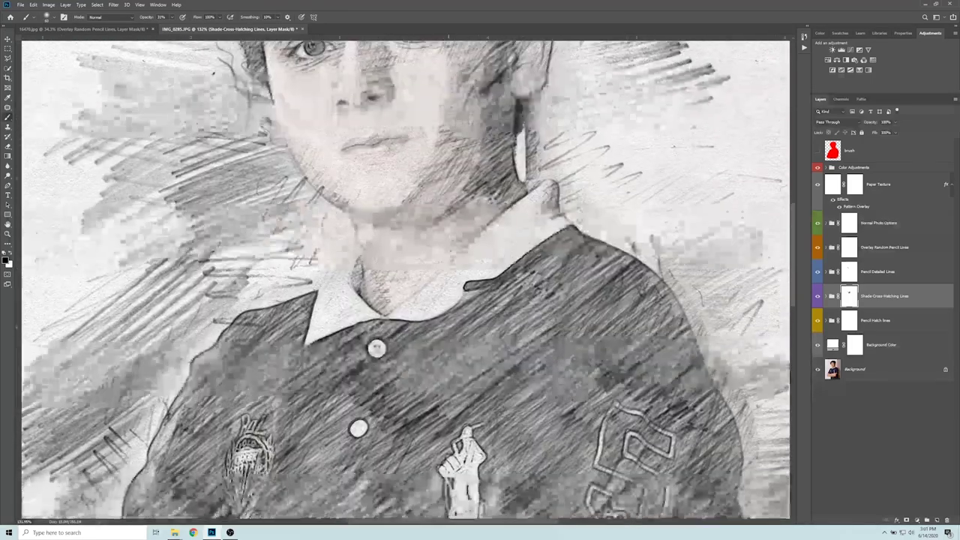
pyautogui.scroll(-2, 357, 437)
# Step: Check the Background Color and Paper Texture layers, then select the Pencil Detailed Lines mask
pyautogui.click(855, 345)
pyautogui.press('v')
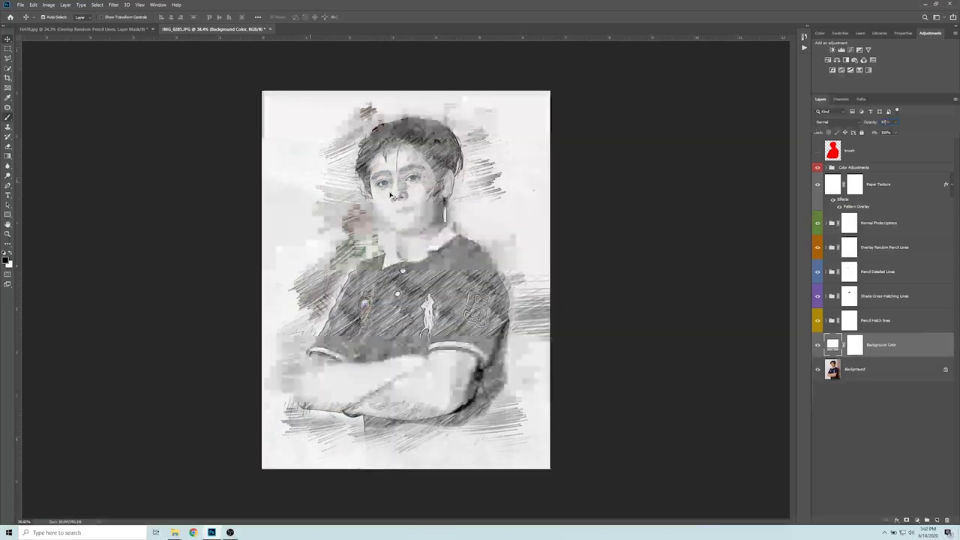
pyautogui.click(878, 183)
pyautogui.click(878, 271)
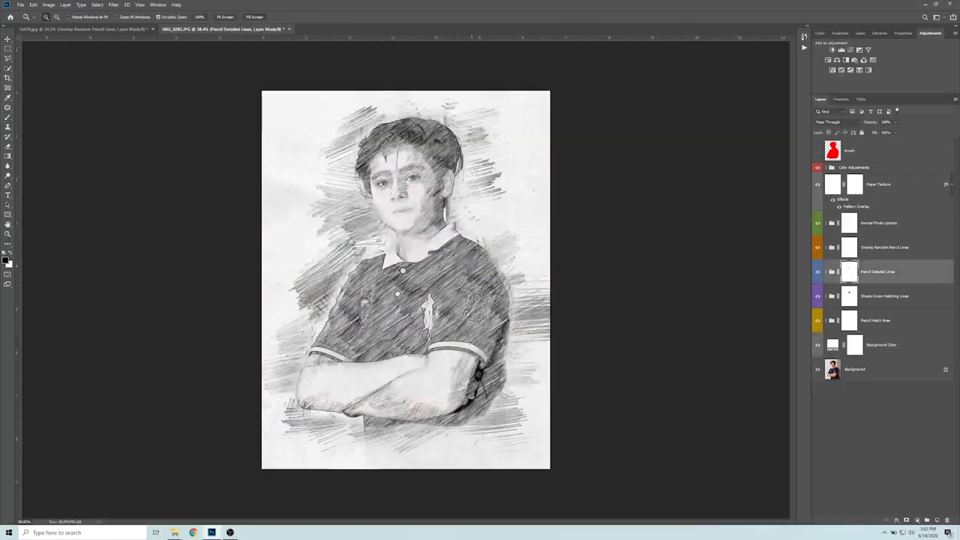
pyautogui.scroll(3, 469, 457)
# Step: Zoom around the boy's arms and shirt and ready the Brush tool for the Pencil Detailed Lines mask
pyautogui.press('b')
pyautogui.press('z')
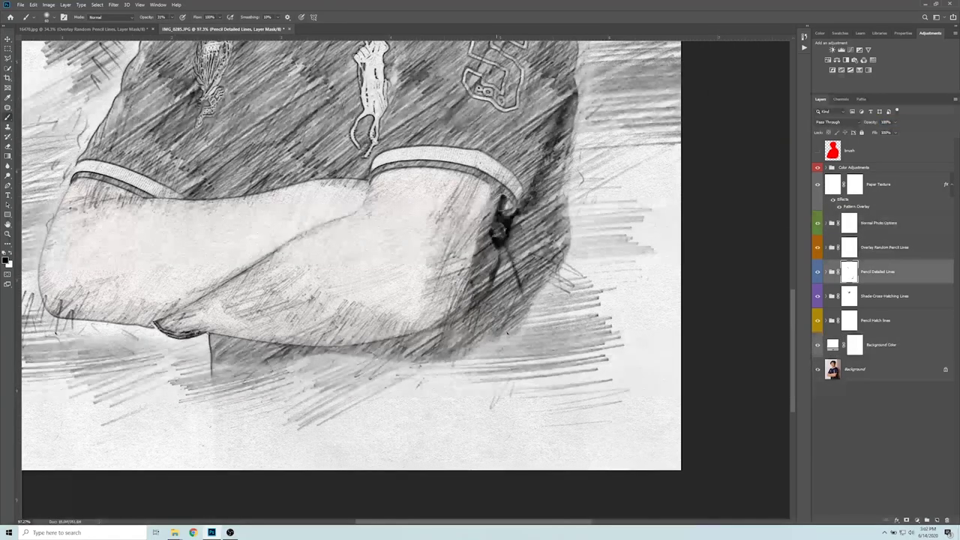
pyautogui.scroll(-1, 459, 230)
pyautogui.scroll(-1, 460, 231)
pyautogui.scroll(-1, 459, 230)
pyautogui.scroll(2, 459, 230)
pyautogui.scroll(-4, 460, 231)
pyautogui.scroll(2, 548, 284)
pyautogui.press('b')
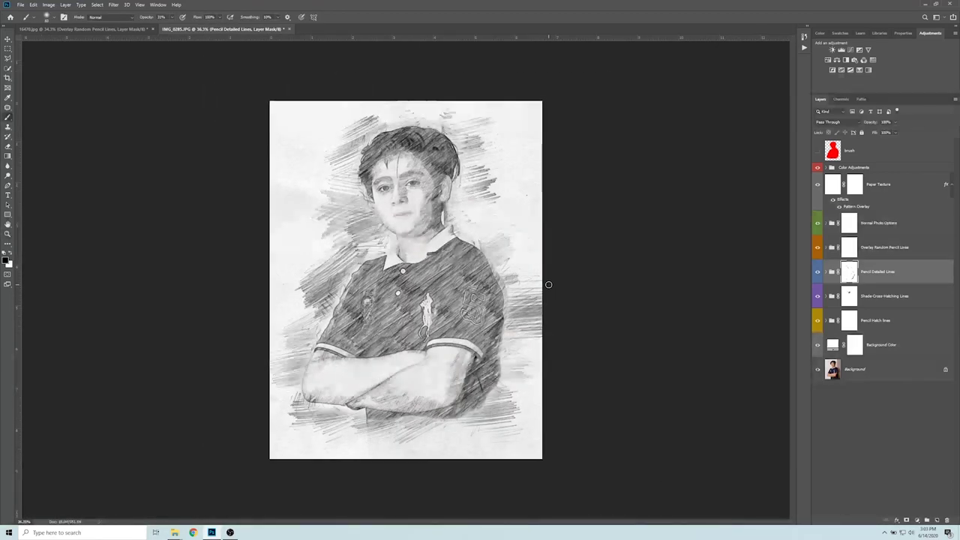